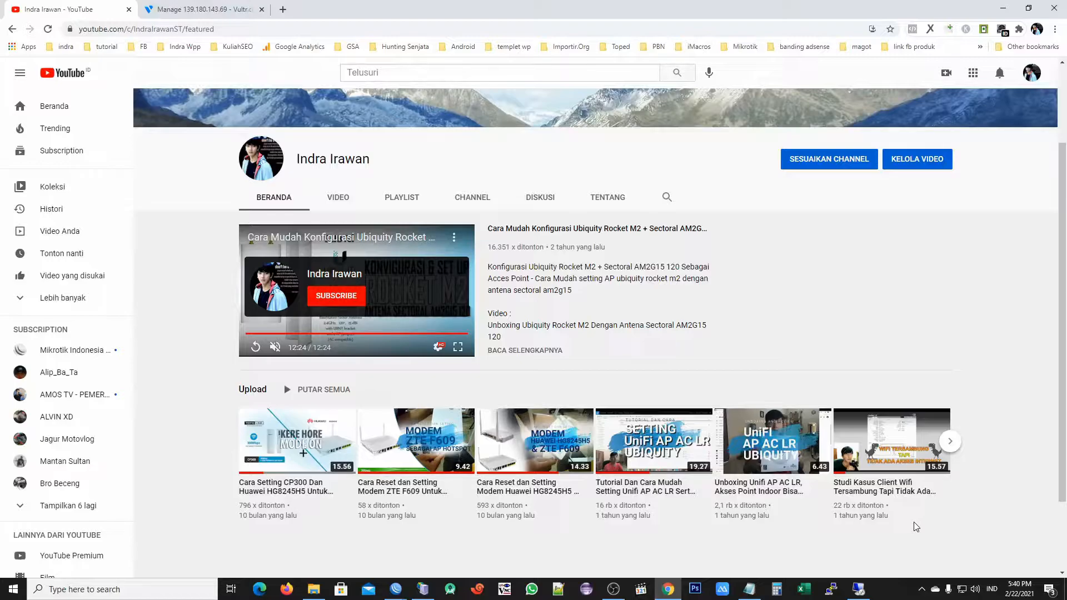
left_click(402, 593)
Bring the home router's WinBox session alongside the CHR and close its Firewall NAT window
left_click(402, 593)
left_click(360, 548)
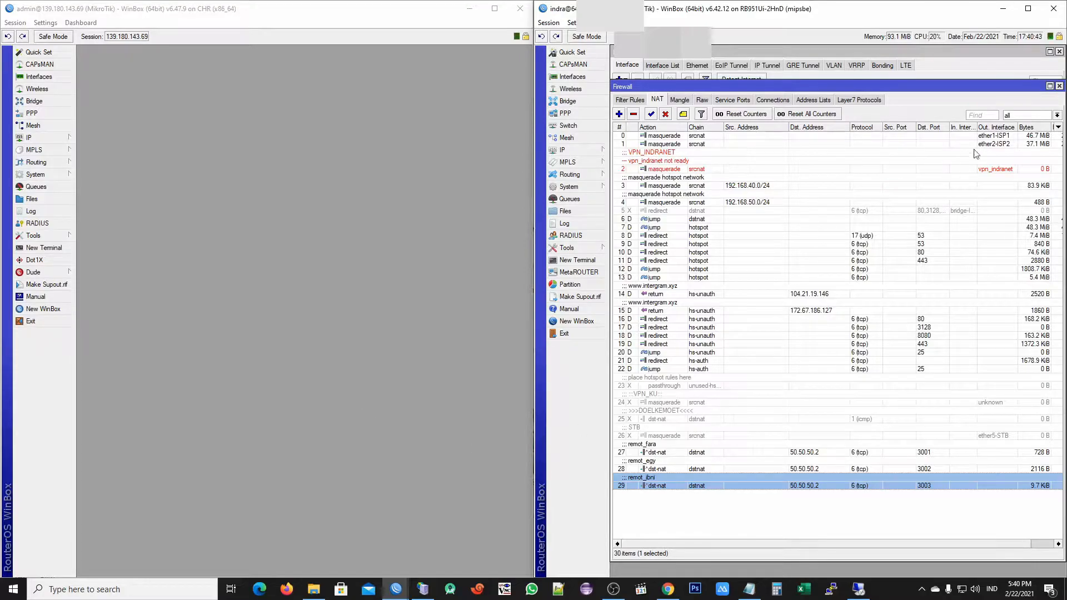
left_click(1060, 86)
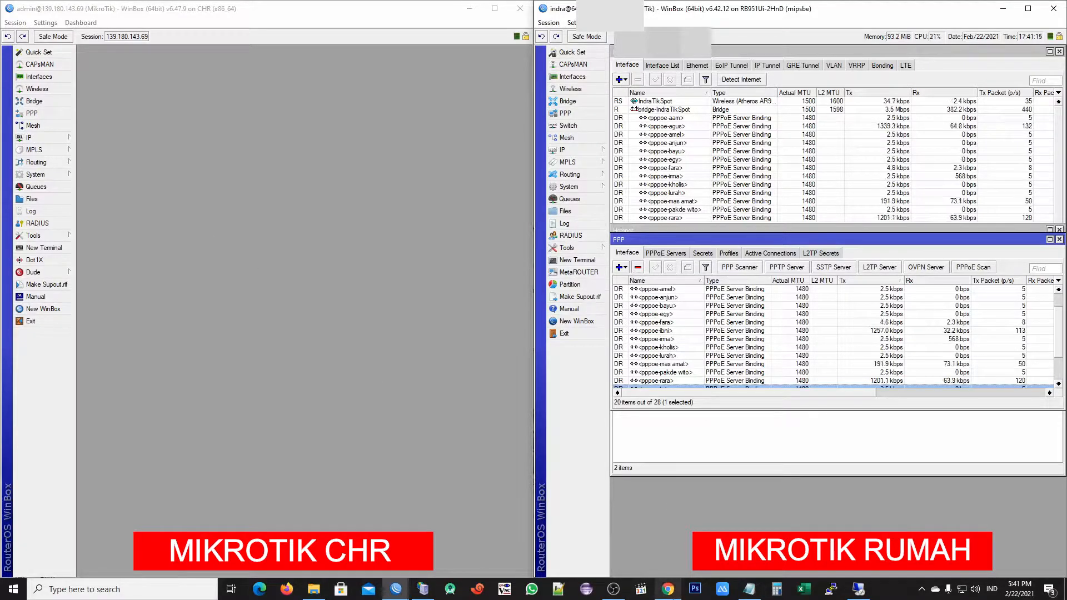
scroll(708, 323, "down", 2)
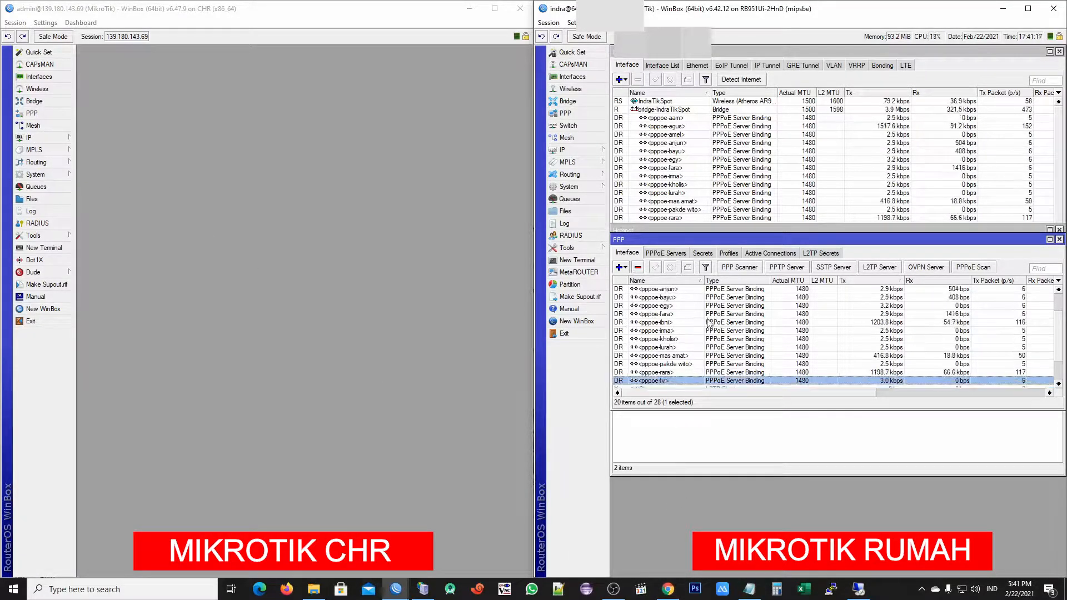
scroll(708, 322, "down", 3)
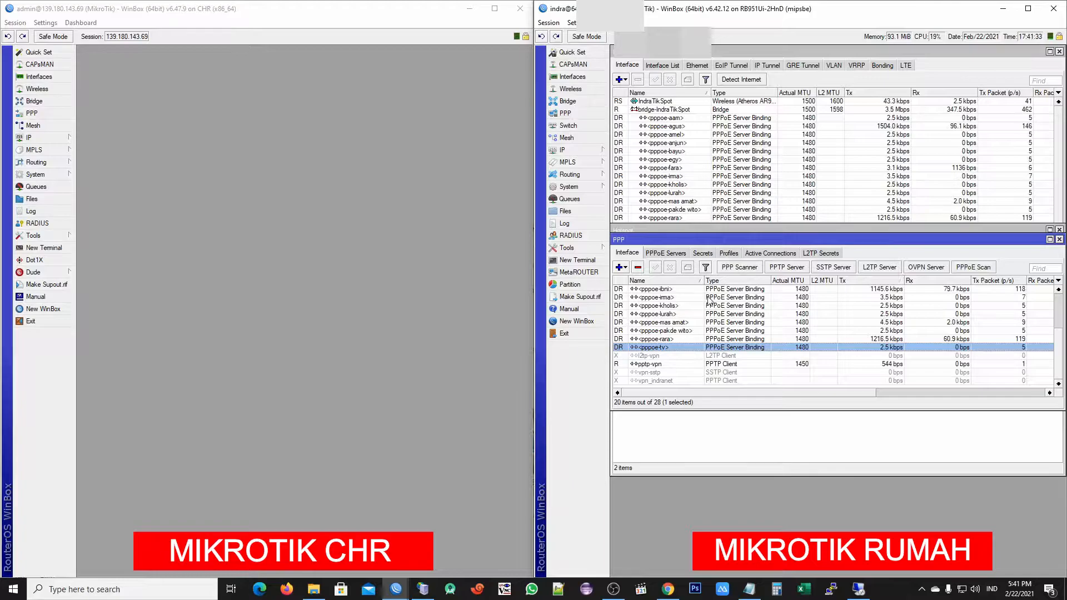
left_click(729, 254)
left_click(703, 253)
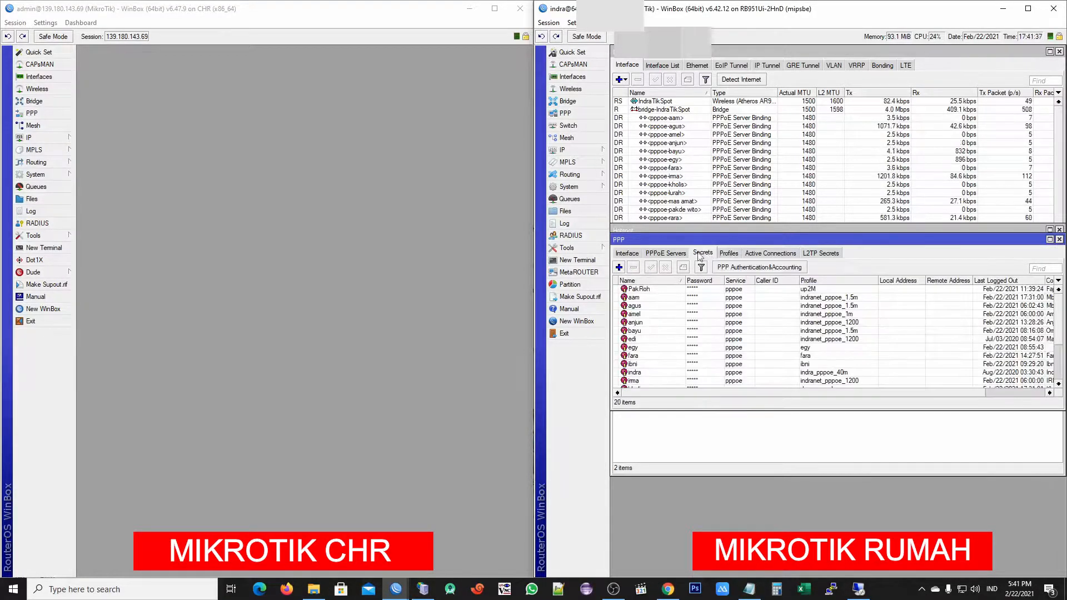
left_click(672, 251)
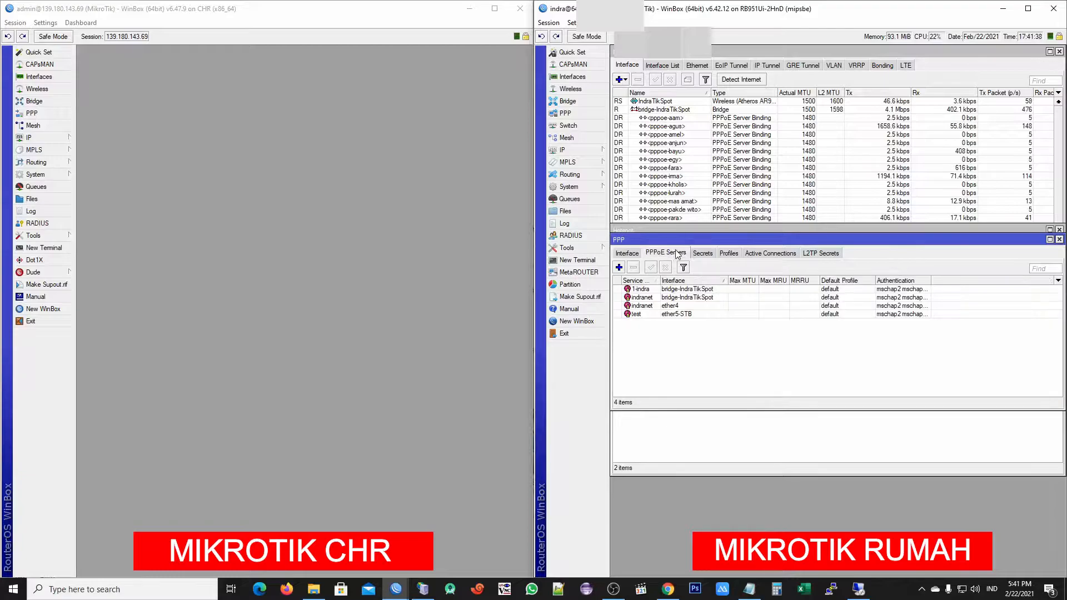
left_click(631, 254)
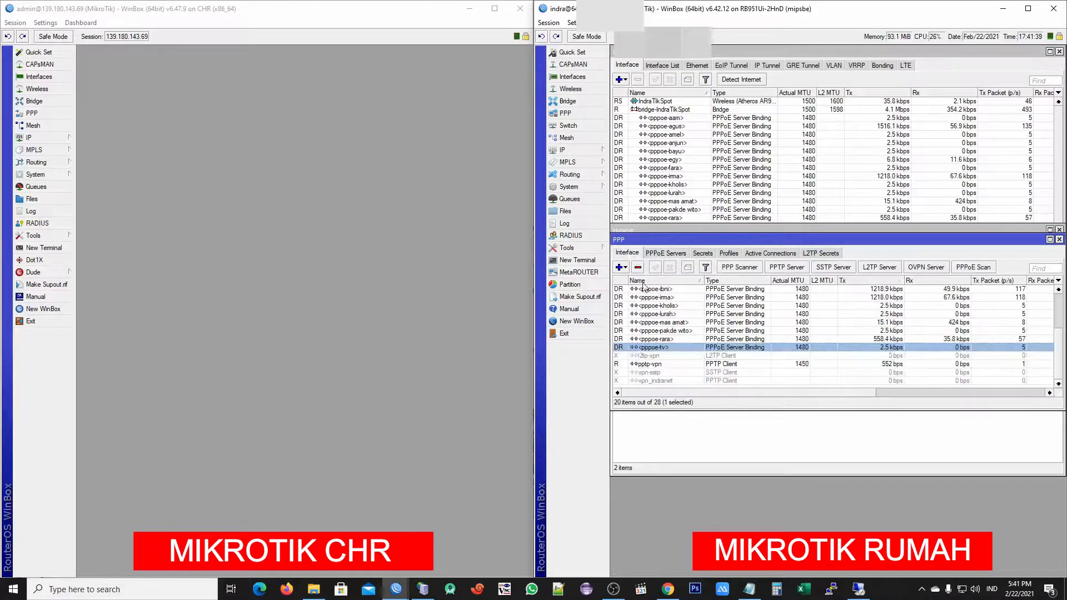
Copy the pppoe-tv connection's remote address 192.168.10.5 from its status, then switch to Chrome
double_click(664, 348)
left_click_drag(860, 130, 732, 123)
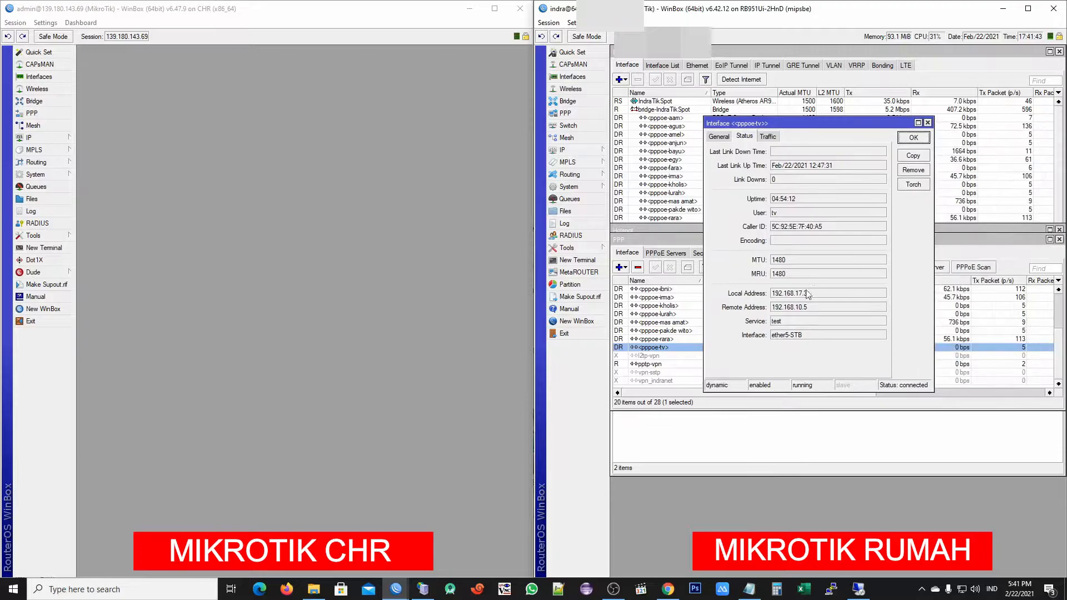
double_click(791, 309)
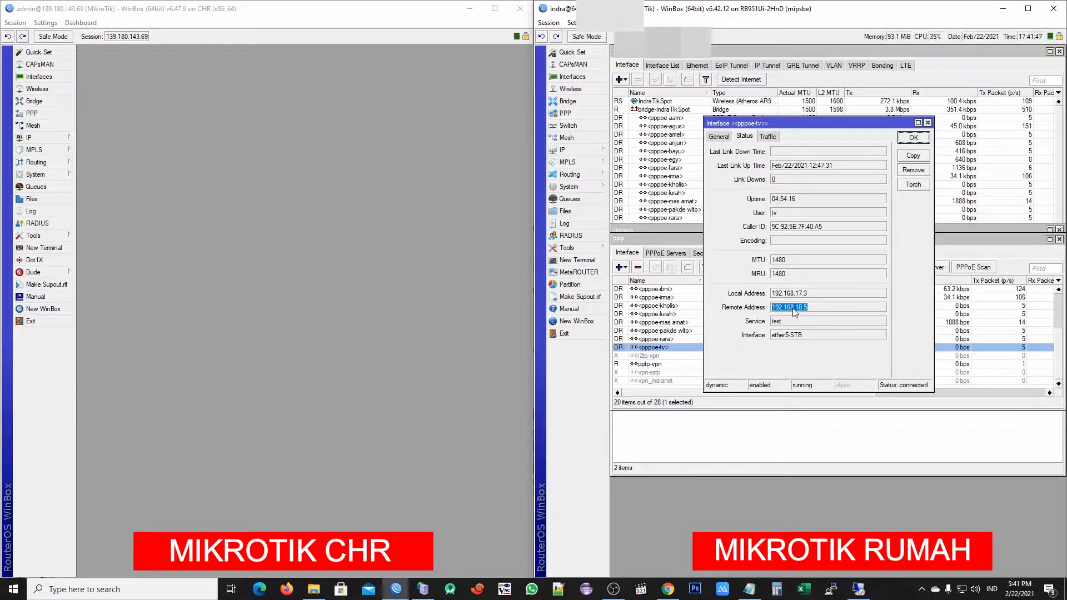
right_click(795, 311)
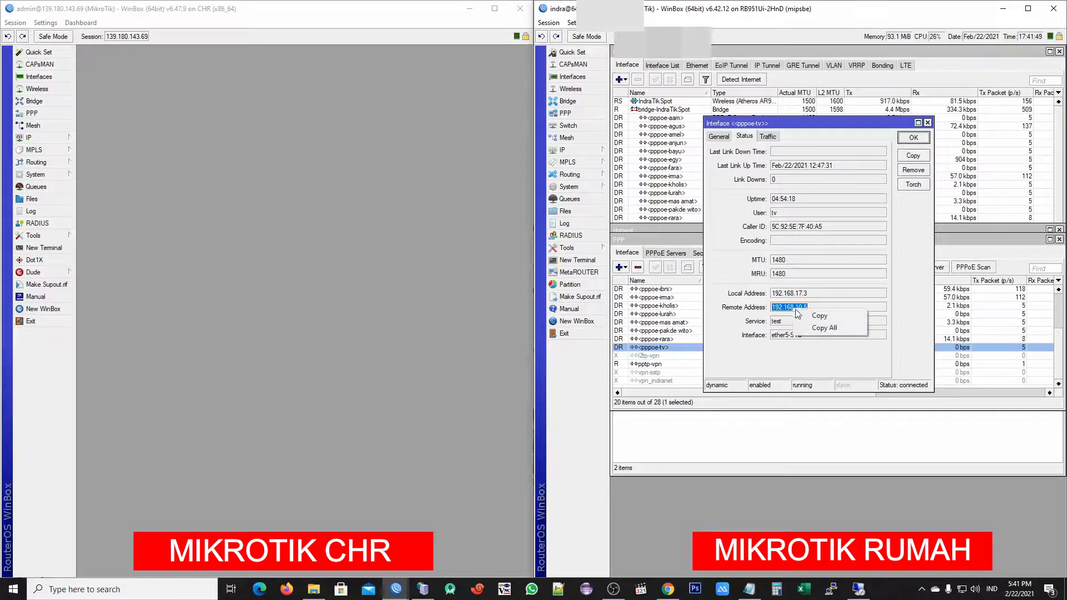
left_click(818, 316)
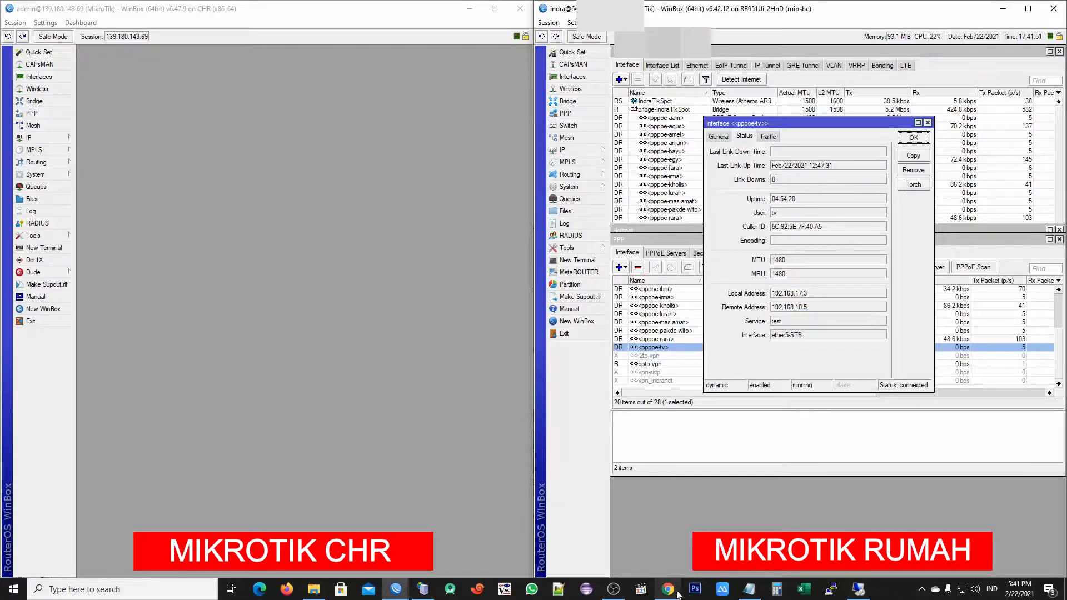
mouse_move(674, 593)
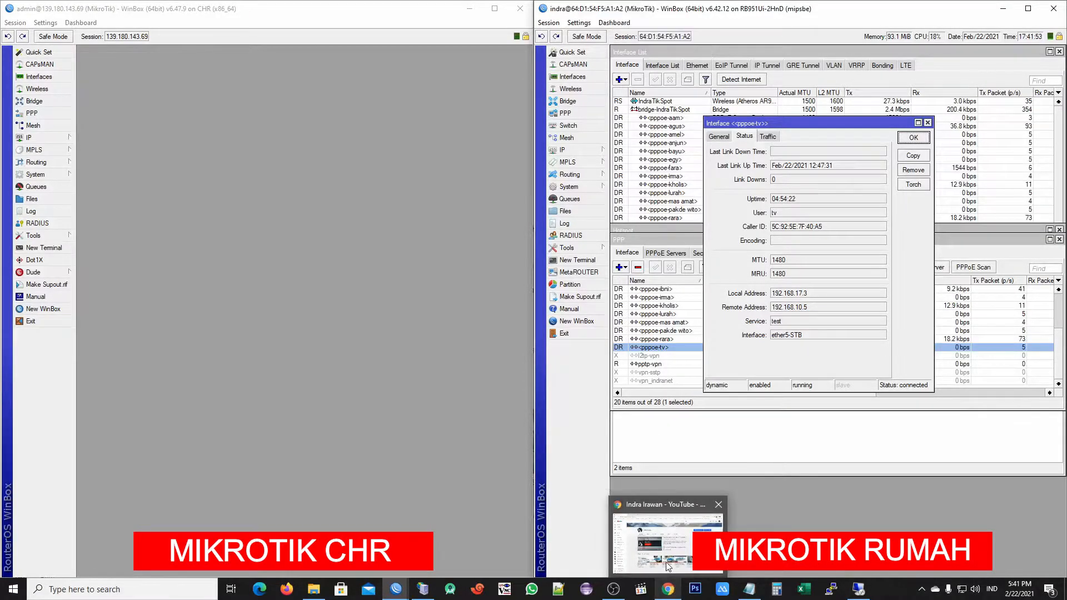
left_click(667, 566)
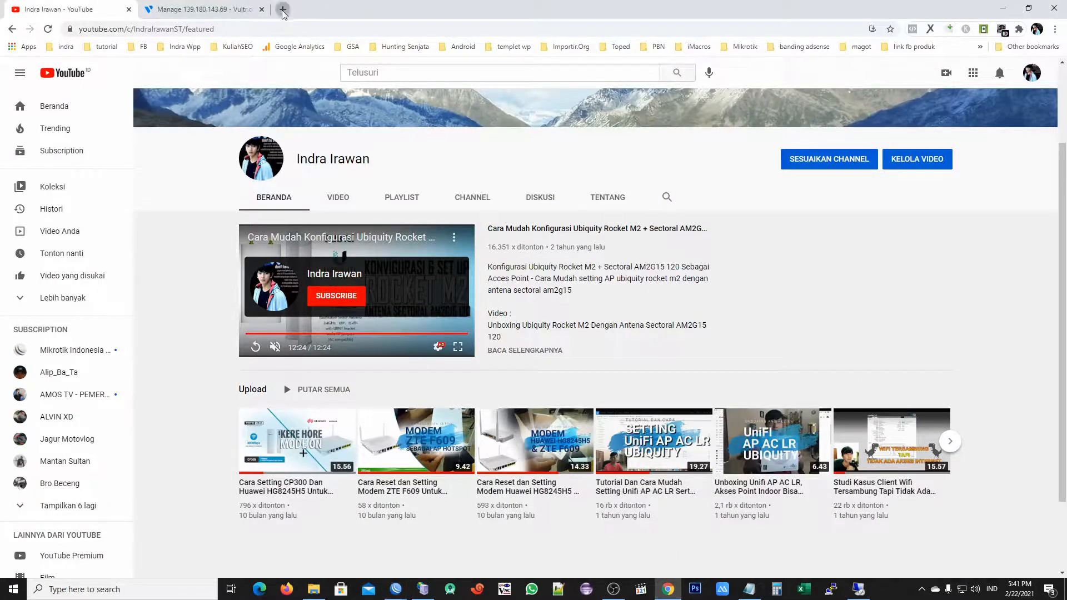
Load 192.168.10.5 in a new tab and log in with the admin password and verification code
left_click(283, 9)
key("ctrl+v")
key("Return")
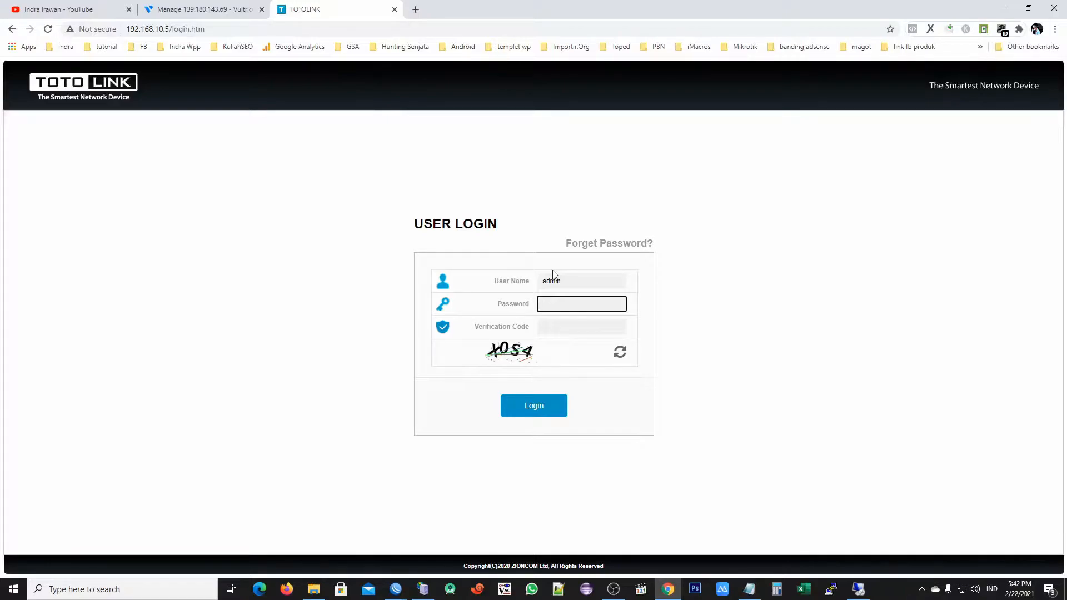
type("a**********")
key("Tab")
type("X0")
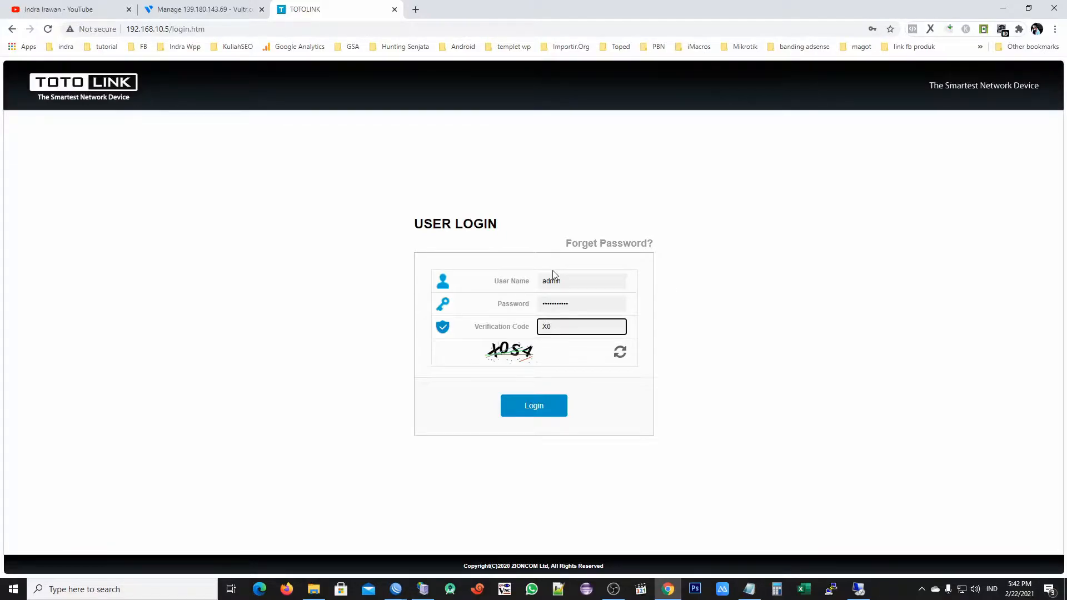
type("S4")
left_click(515, 413)
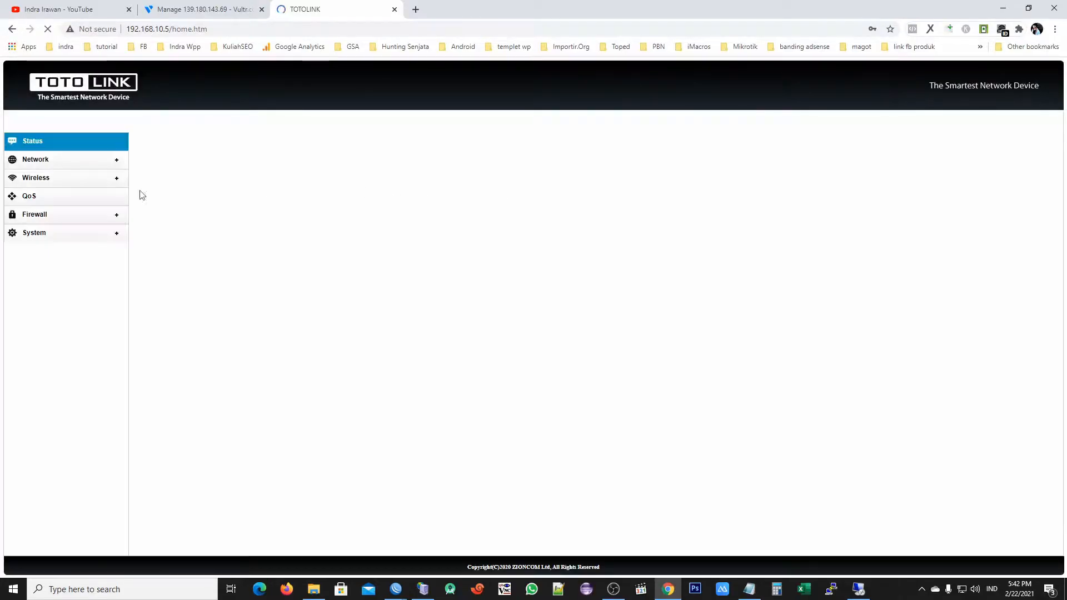
left_click(33, 162)
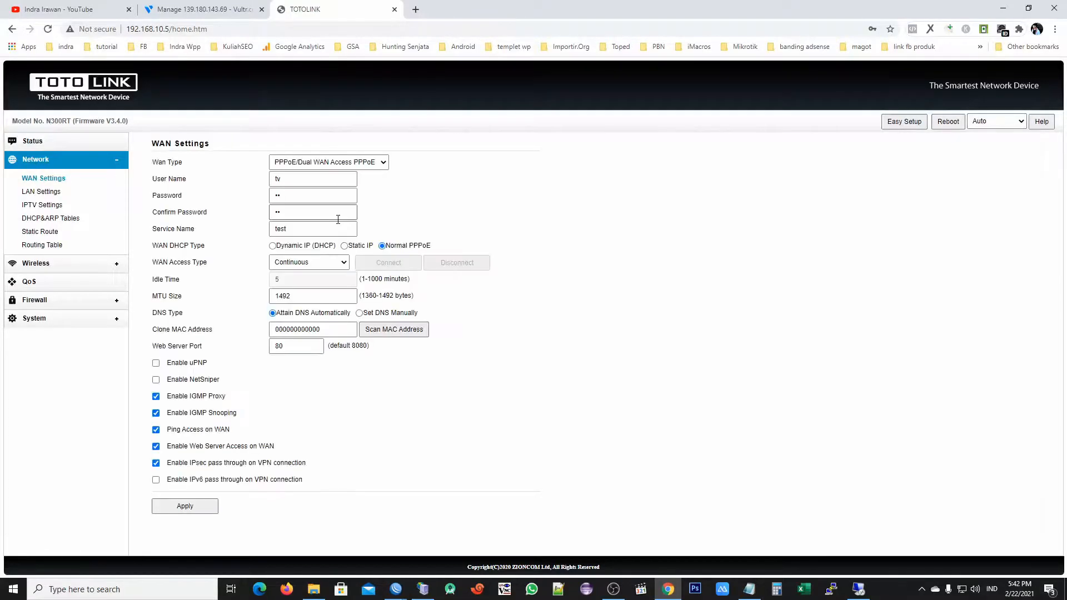
left_click(52, 178)
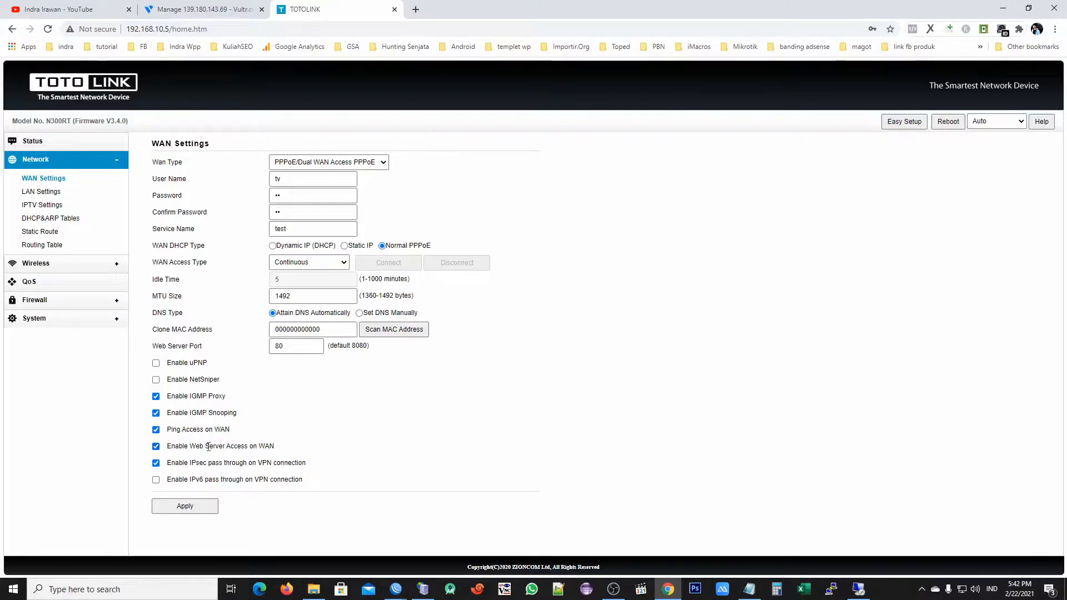
left_click(156, 446)
left_click(156, 430)
left_click(157, 431)
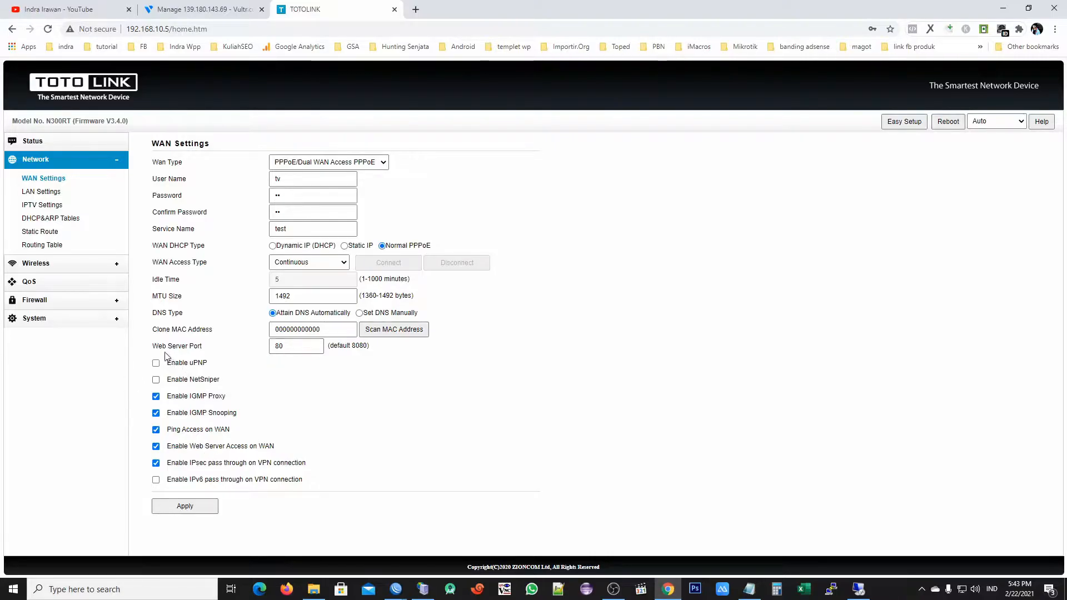
left_click_drag(273, 347, 359, 348)
double_click(359, 346)
double_click(291, 349)
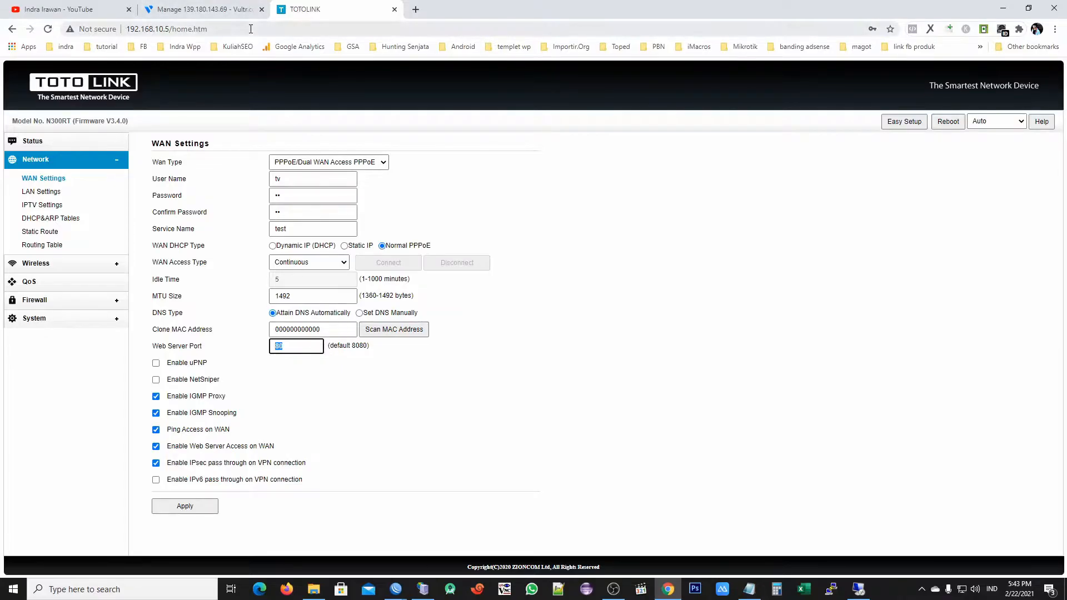
left_click(48, 31)
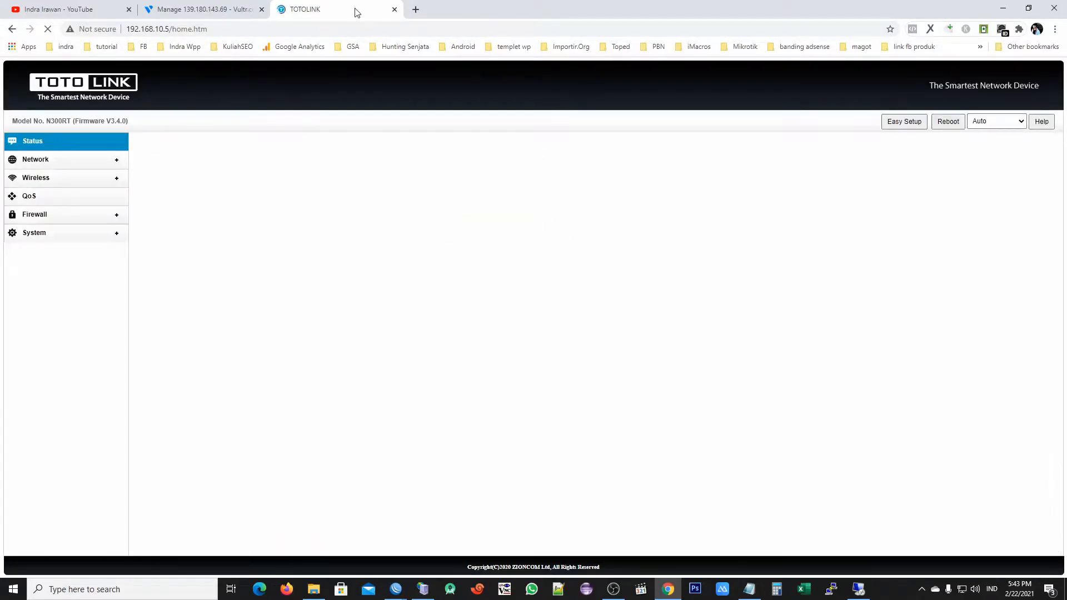
Close the TOTOLINK tab and the pppoe-tv status dialog, then open the CHR's IP menu
left_click(394, 10)
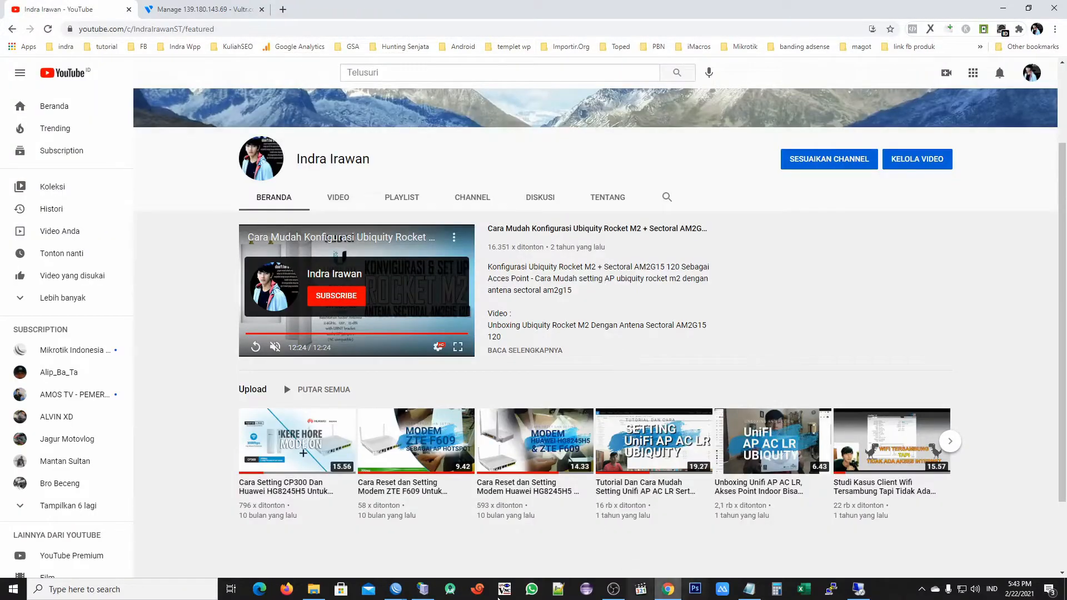
mouse_move(396, 589)
left_click(430, 533)
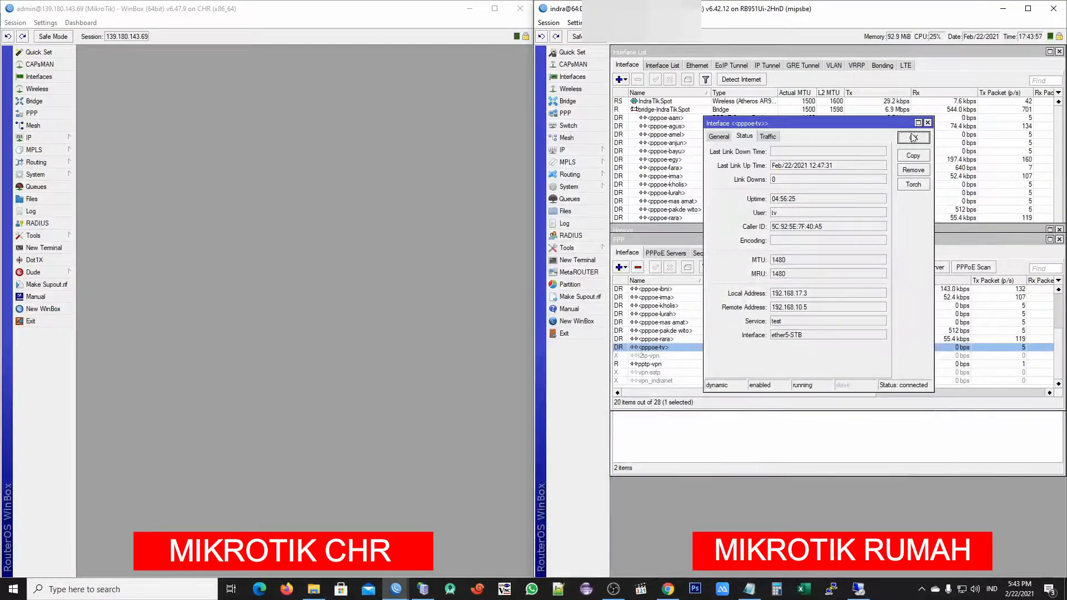
left_click(927, 123)
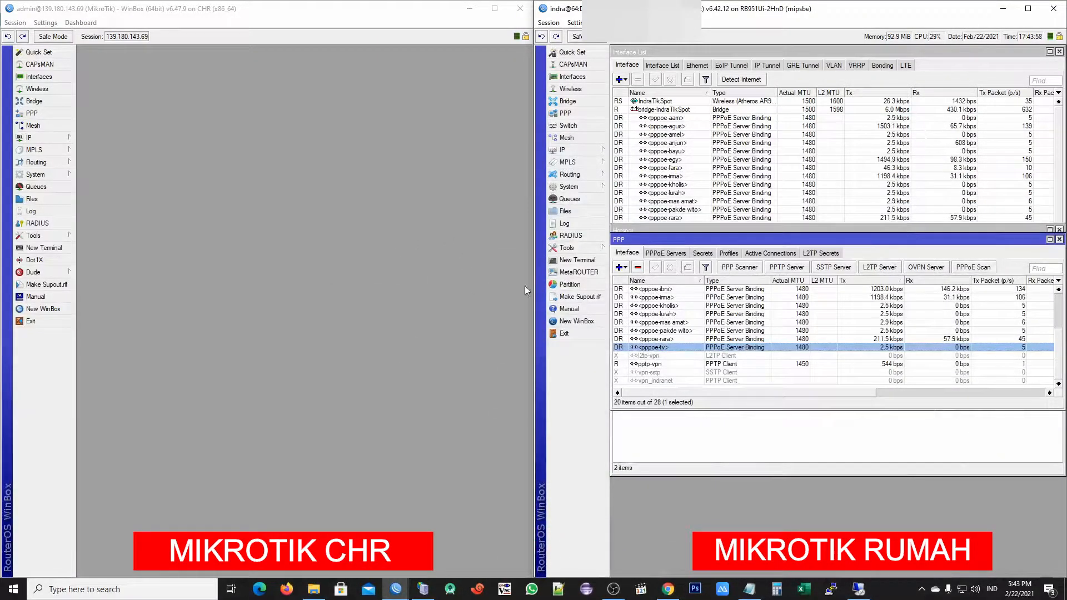
left_click(33, 141)
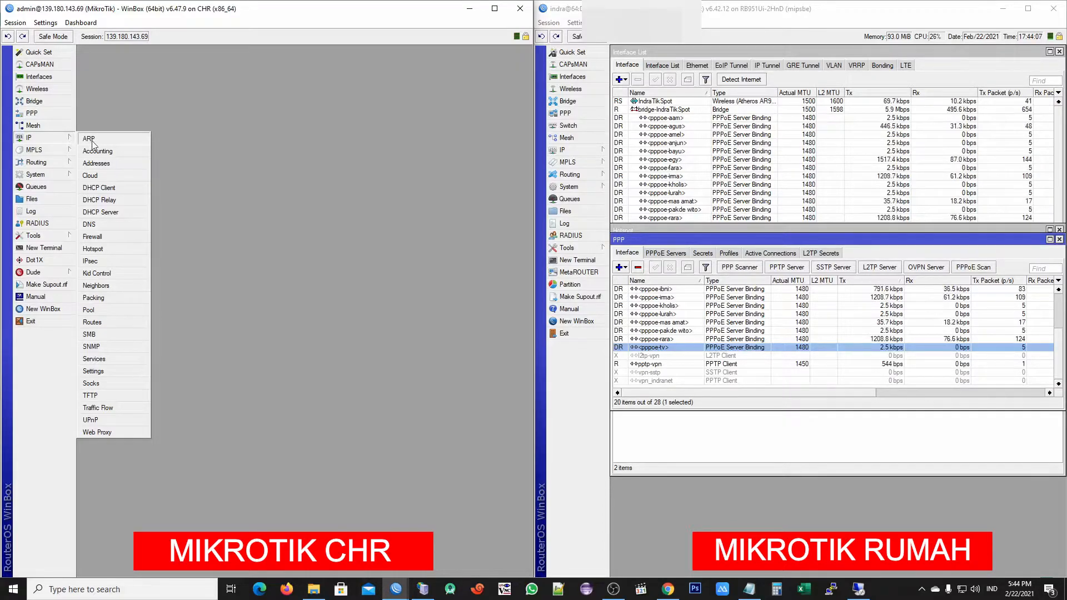
Start a new NAT rule in the CHR's Firewall with chain dstnat
left_click(111, 237)
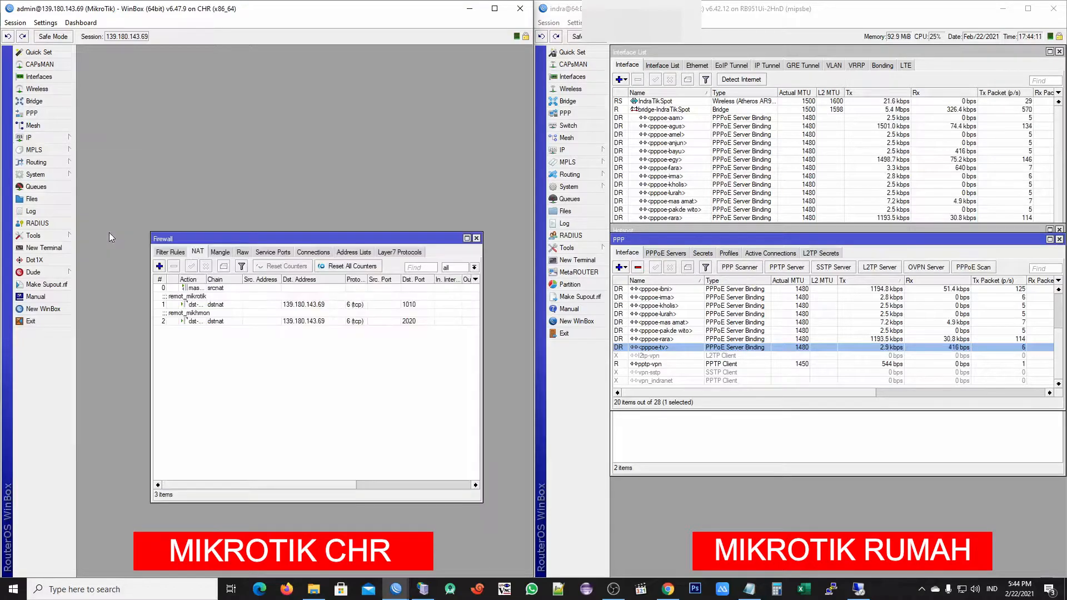
left_click_drag(225, 240, 235, 164)
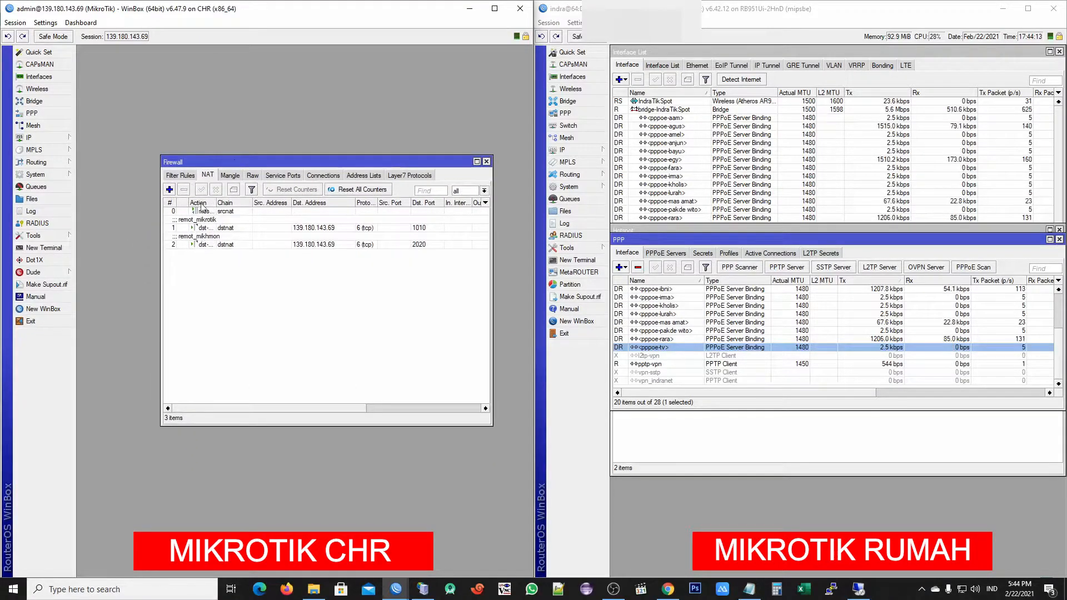
left_click(169, 190)
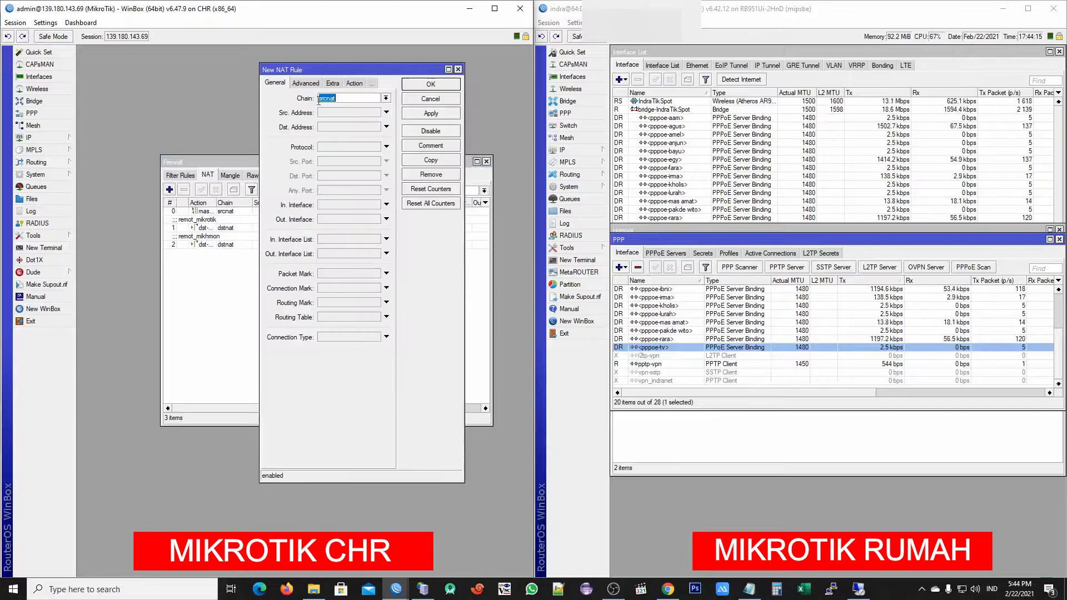
left_click_drag(356, 69, 377, 120)
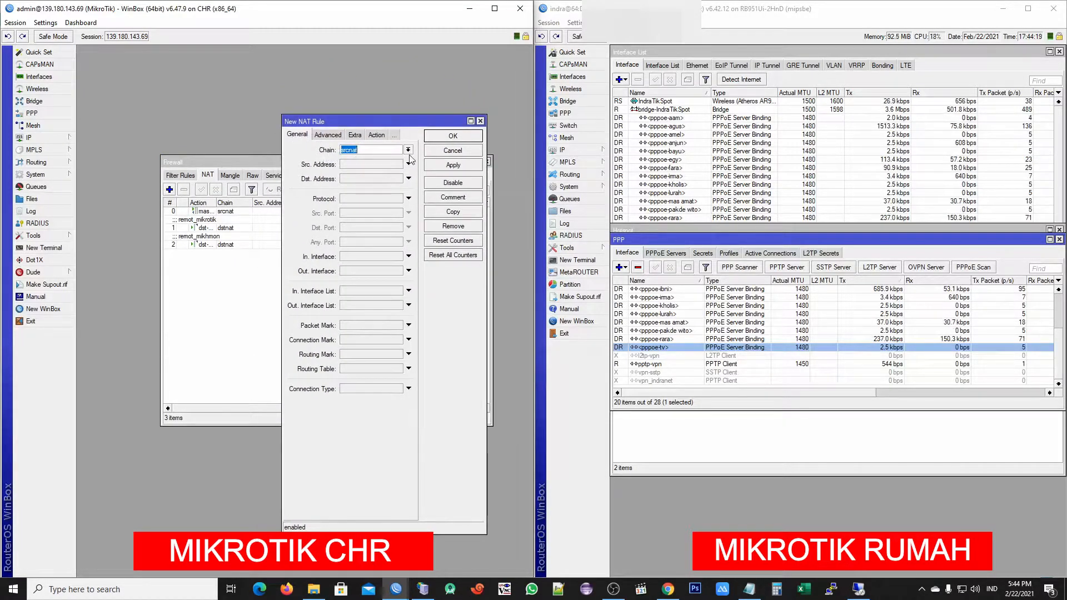
left_click(408, 150)
left_click(349, 159)
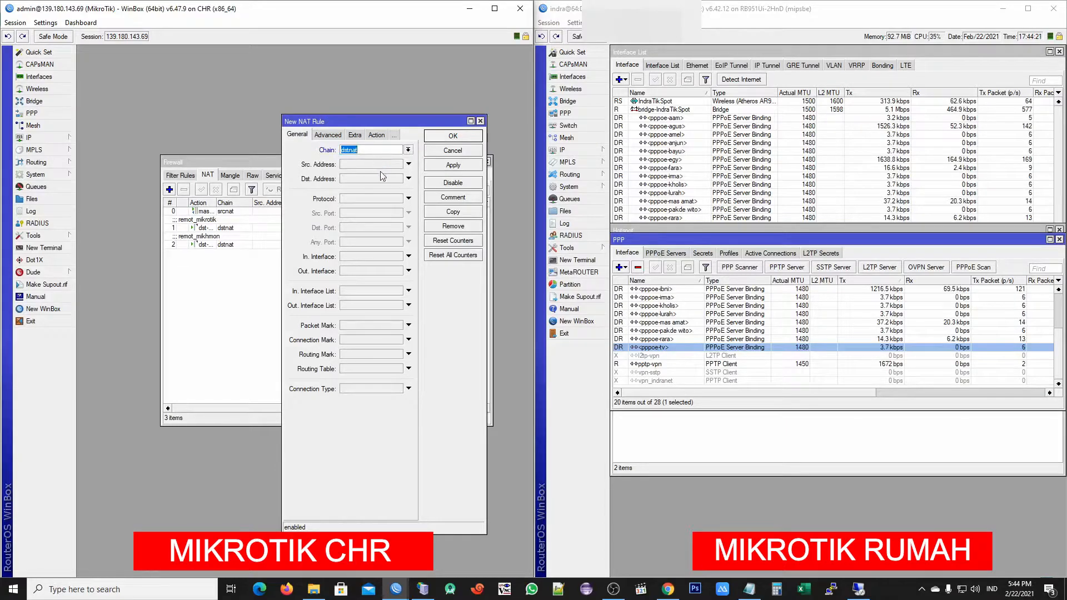
left_click(376, 179)
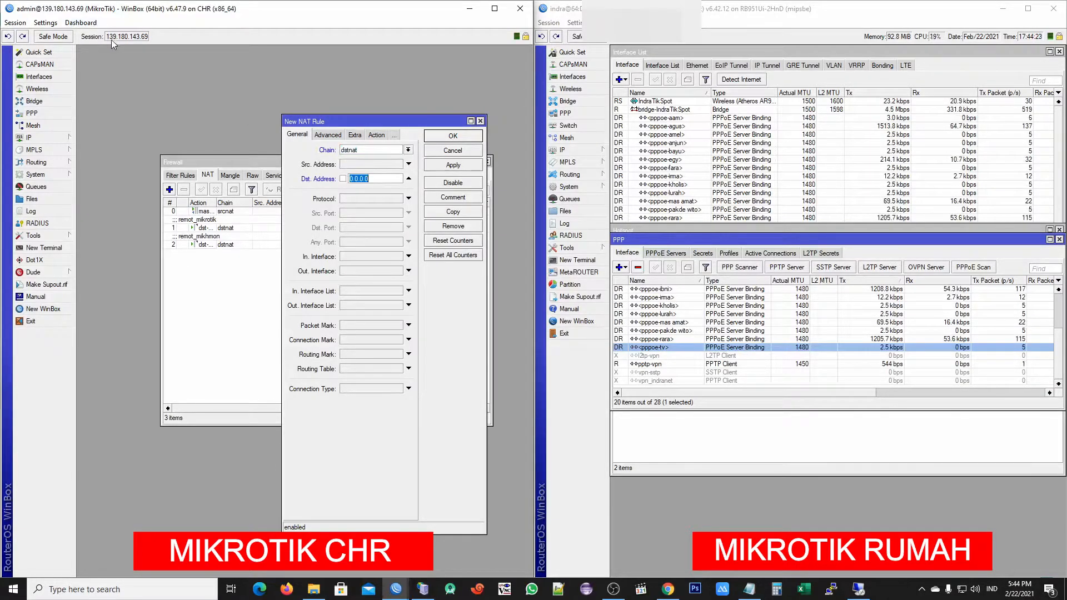
left_click_drag(128, 38, 149, 39)
right_click(138, 39)
left_click(165, 47)
double_click(362, 178)
key("ctrl+v")
Match protocol 6 (tcp) and enter destination port 3030
left_click(368, 199)
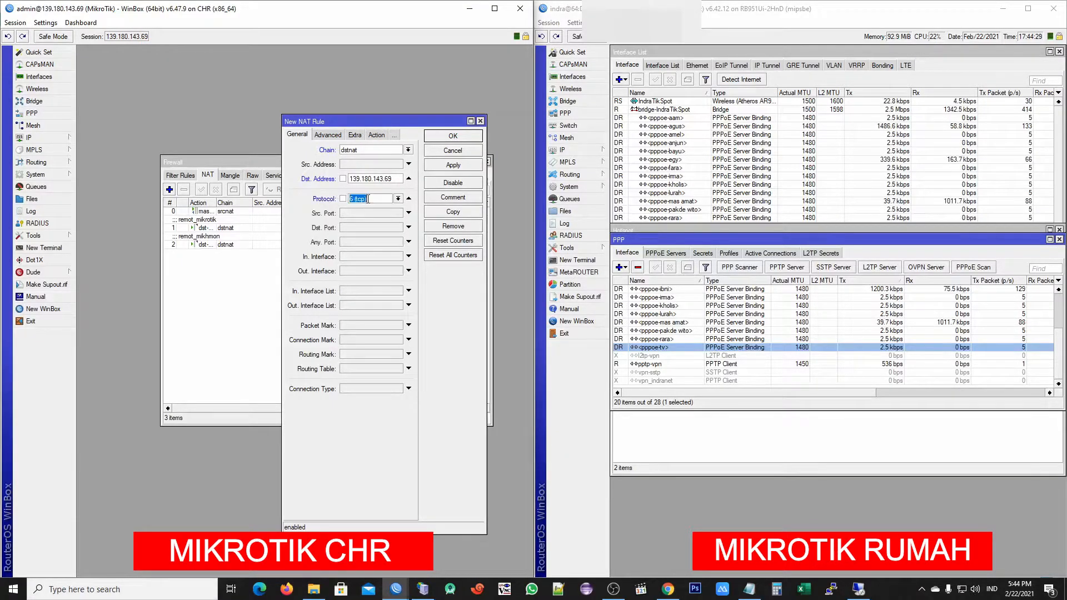
left_click(359, 228)
left_click_drag(375, 123, 195, 105)
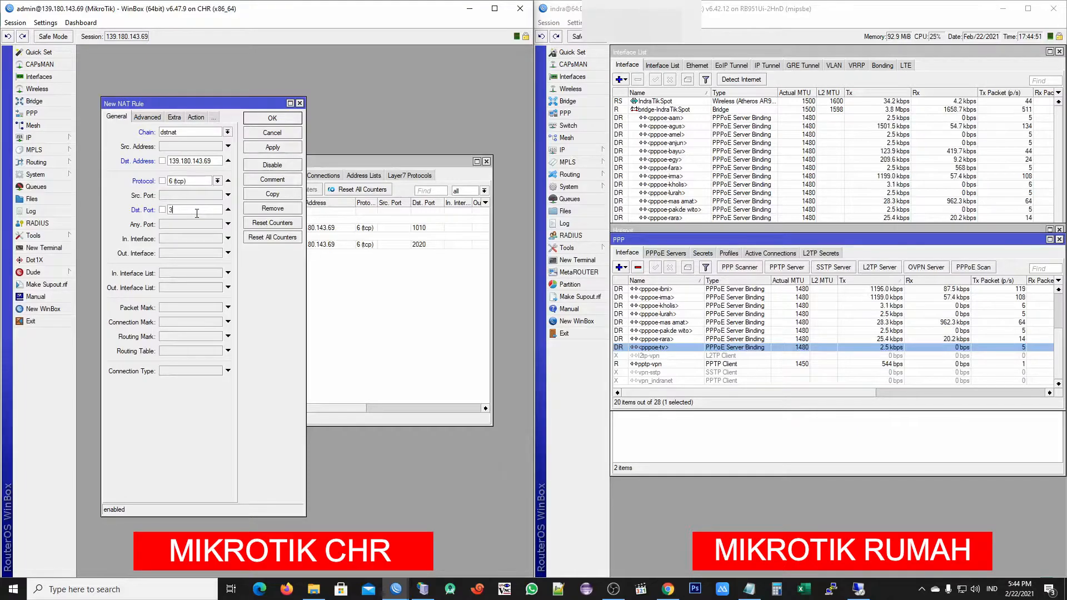
type("30")
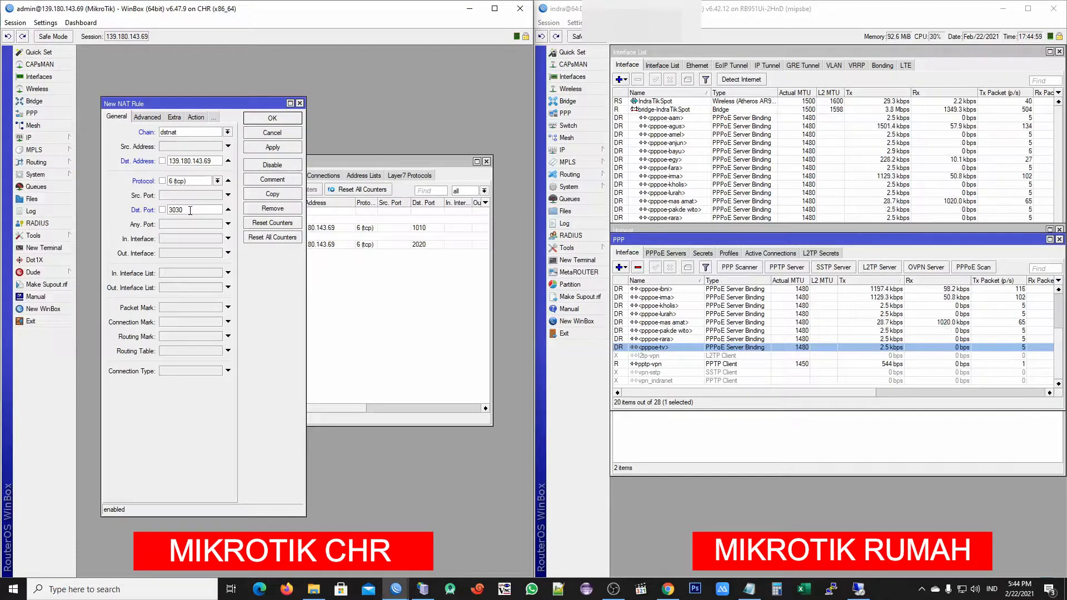
key("BackSpace")
type("2")
key("BackSpace")
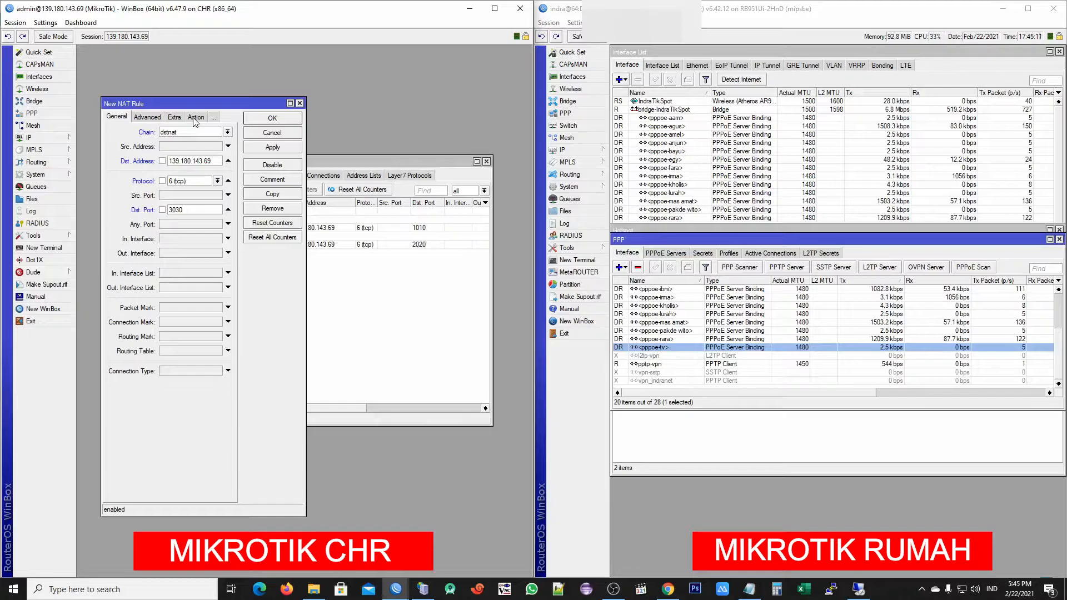
Set the rule's action to dst-nat and open the home router's pptp-vpn interface details
left_click(196, 117)
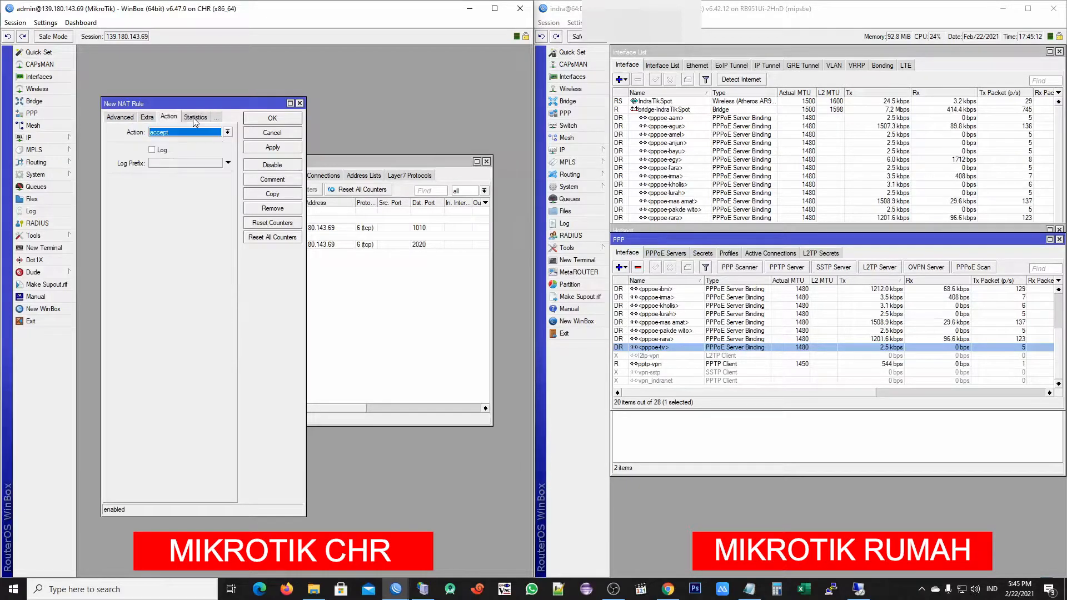
left_click(227, 131)
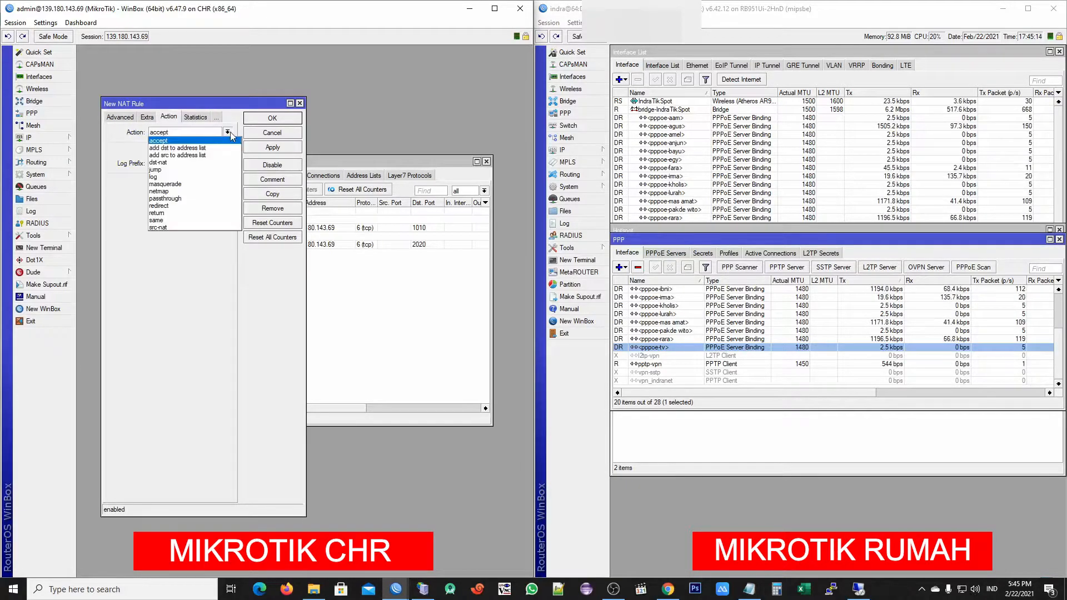
left_click(195, 162)
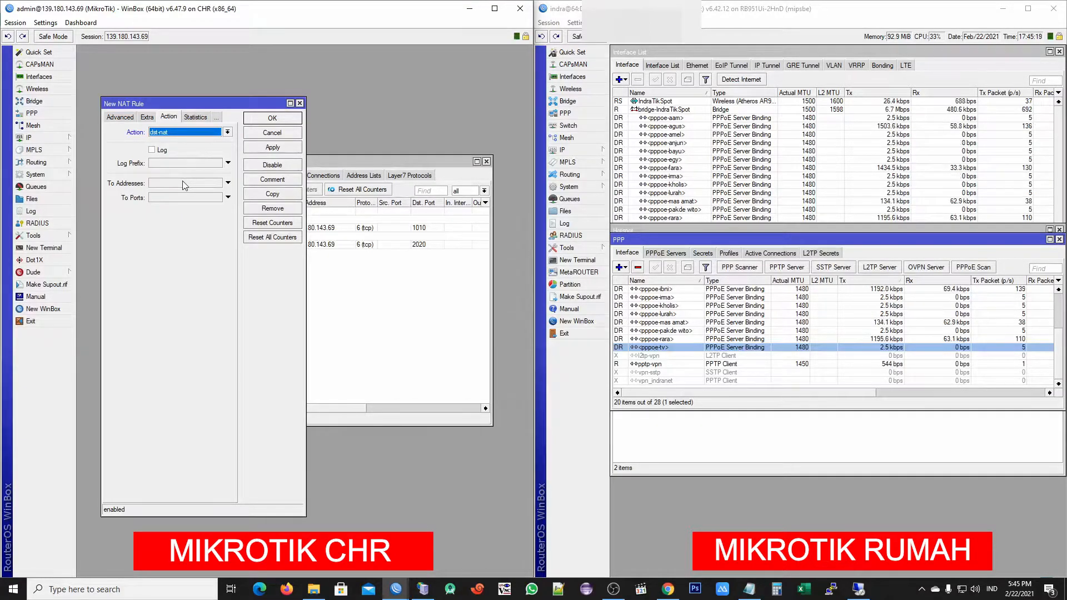
left_click(182, 181)
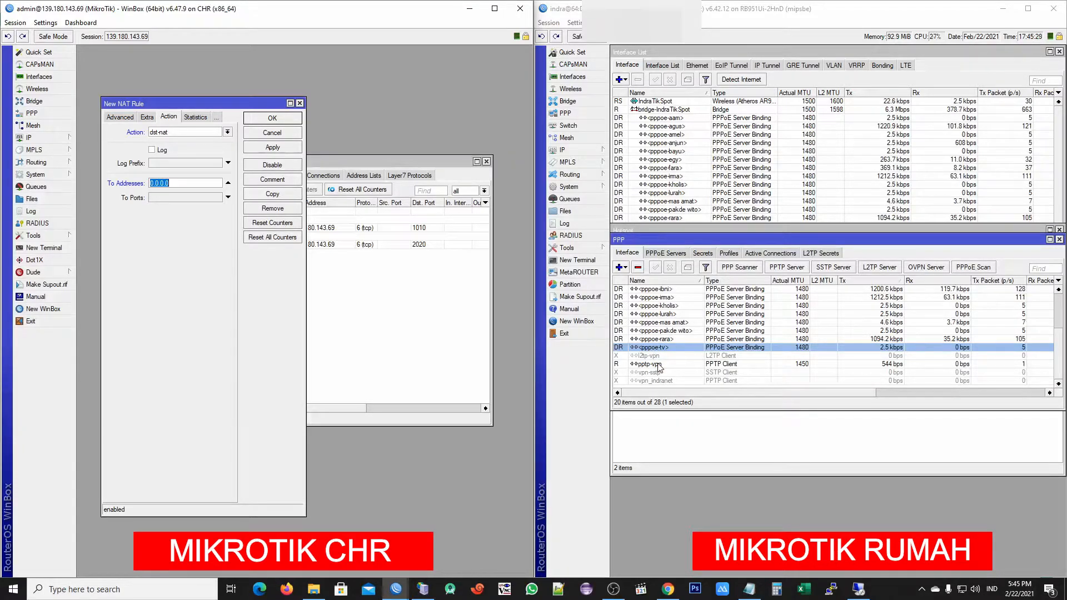
double_click(660, 367)
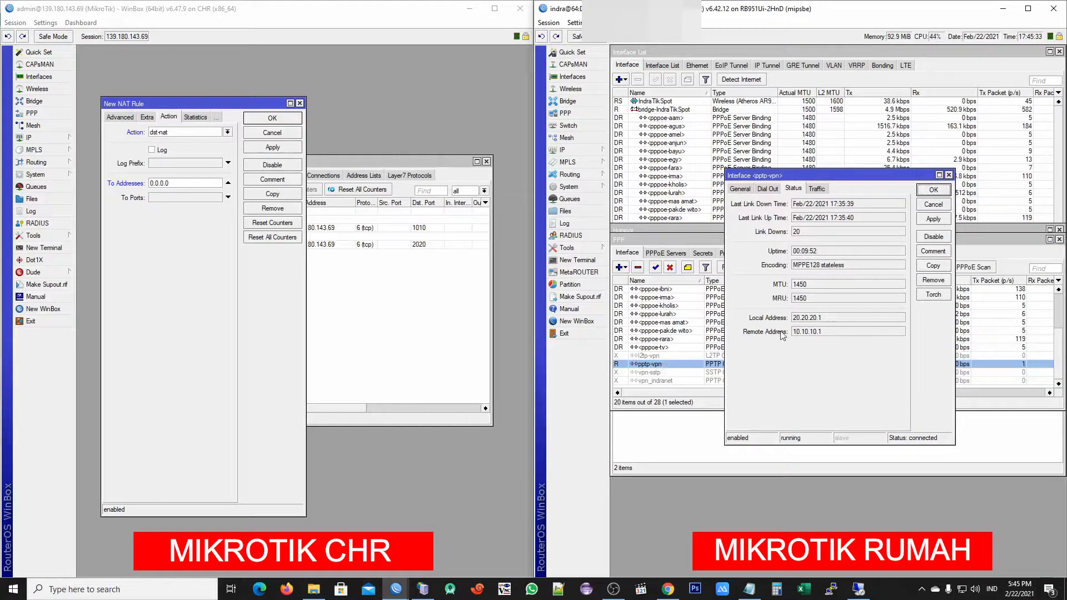
left_click_drag(825, 319, 760, 351)
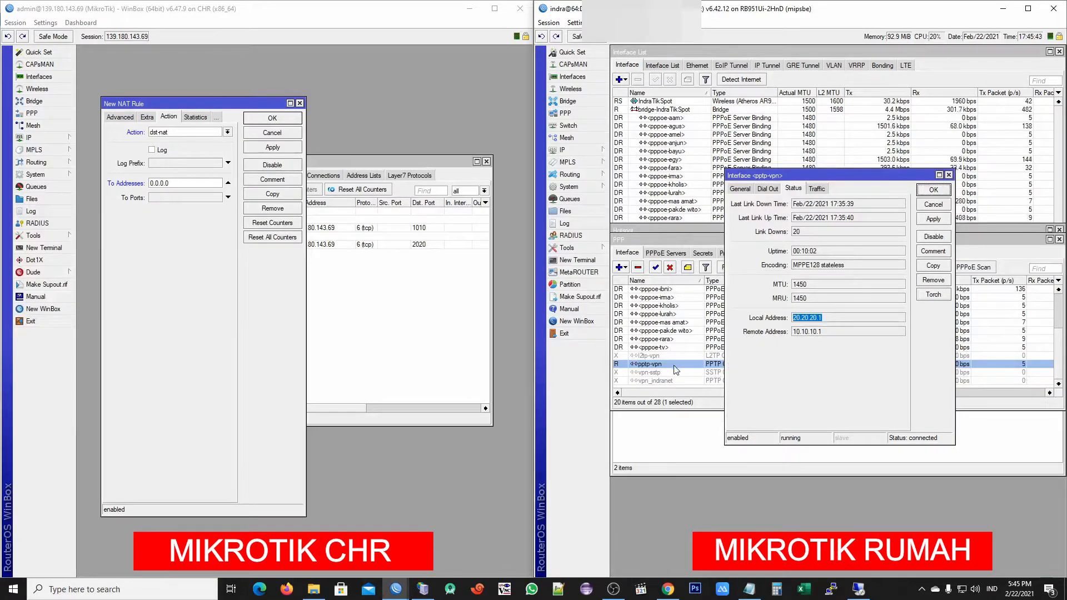
right_click(804, 320)
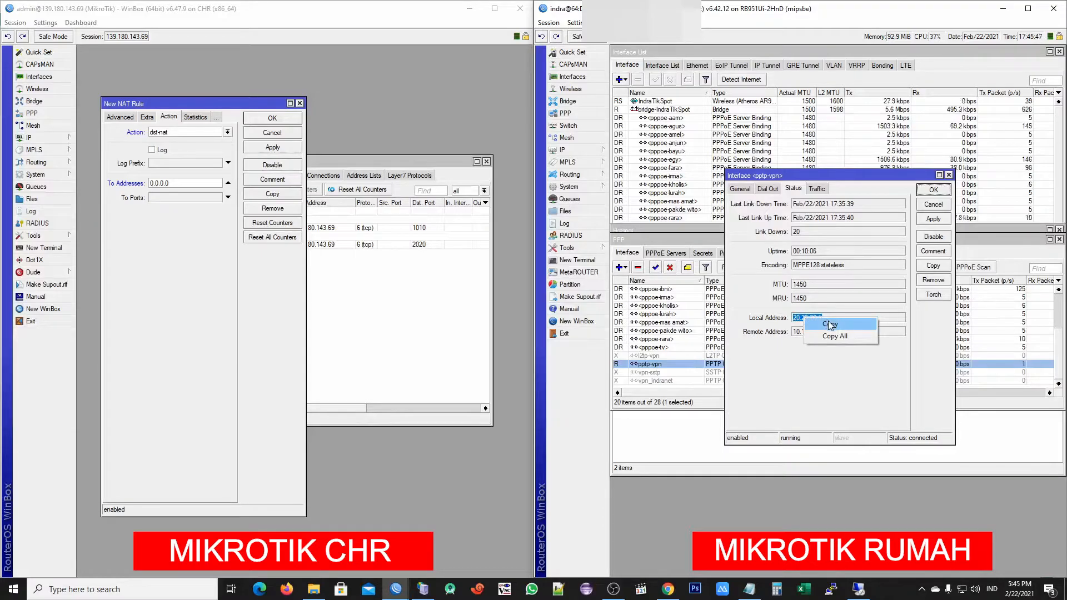
left_click(830, 325)
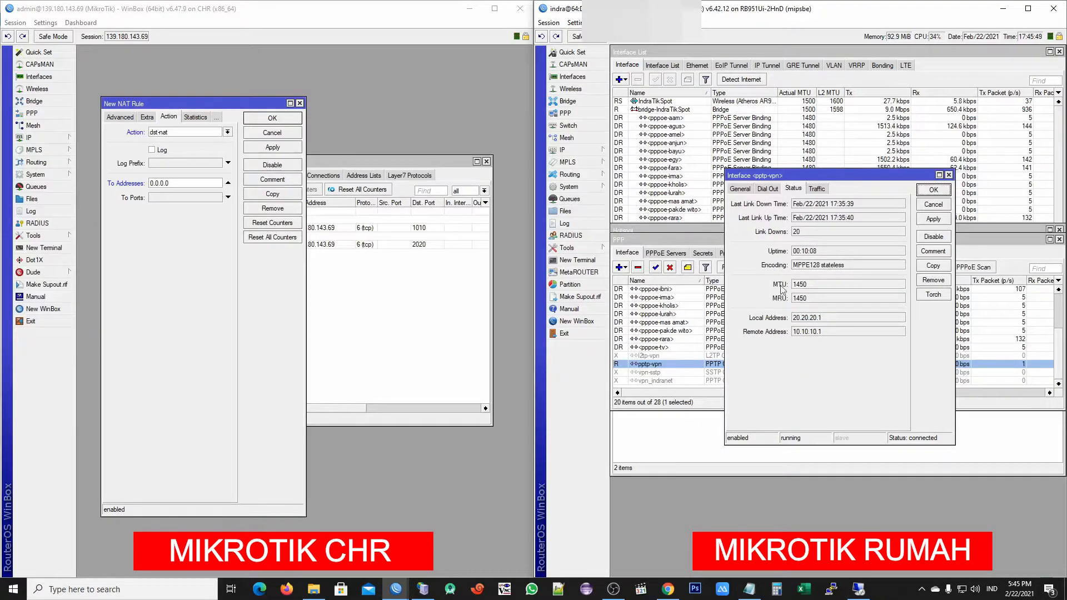
left_click_drag(823, 320, 789, 321)
right_click(809, 319)
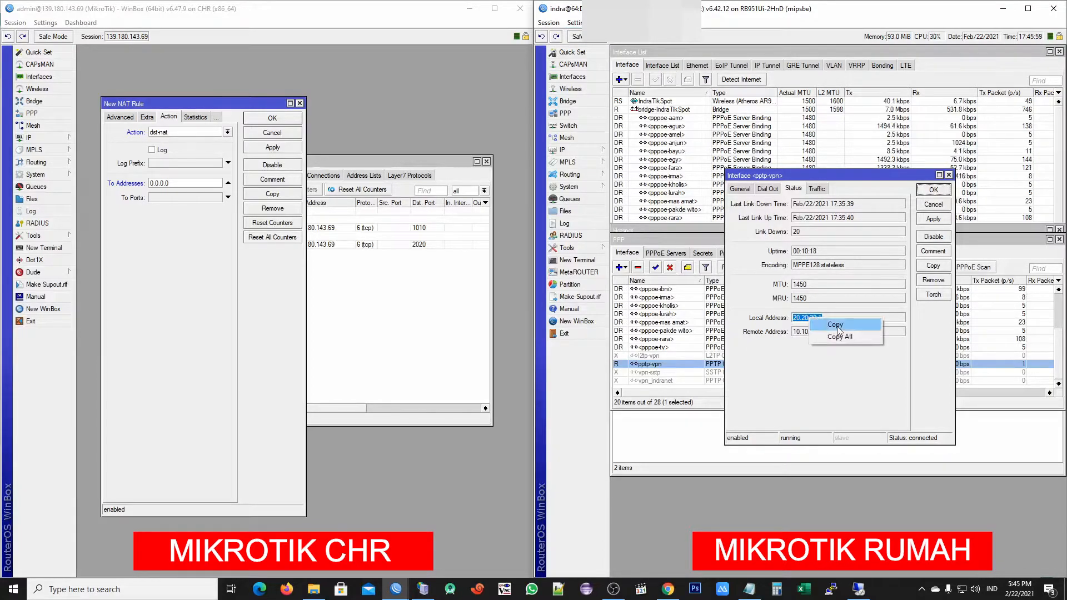
left_click(836, 325)
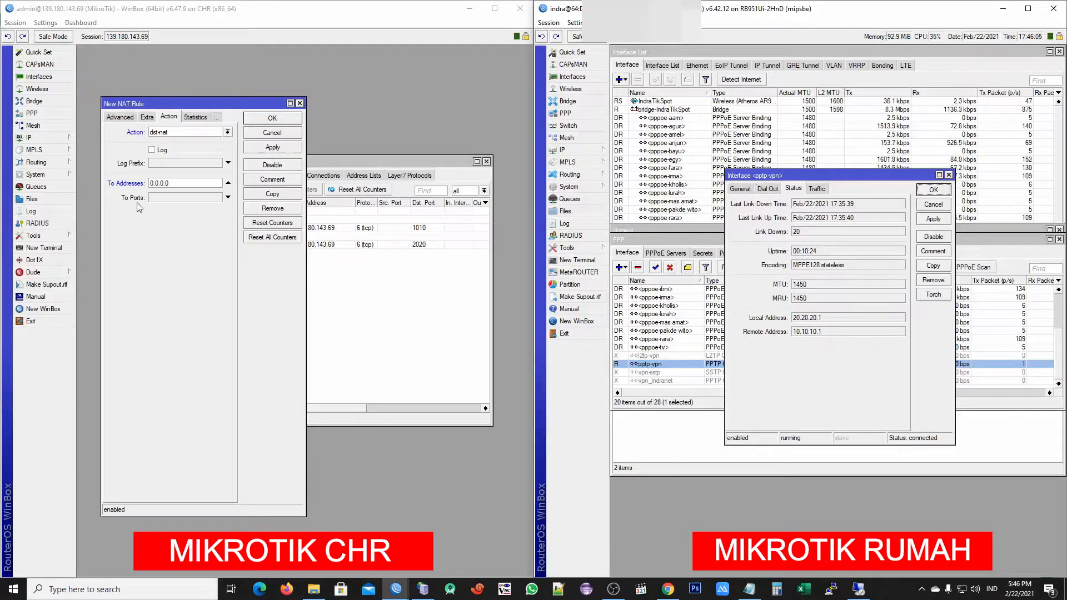
Redirect to address 20.20.20.1 and port 3030, then apply the rule
double_click(179, 183)
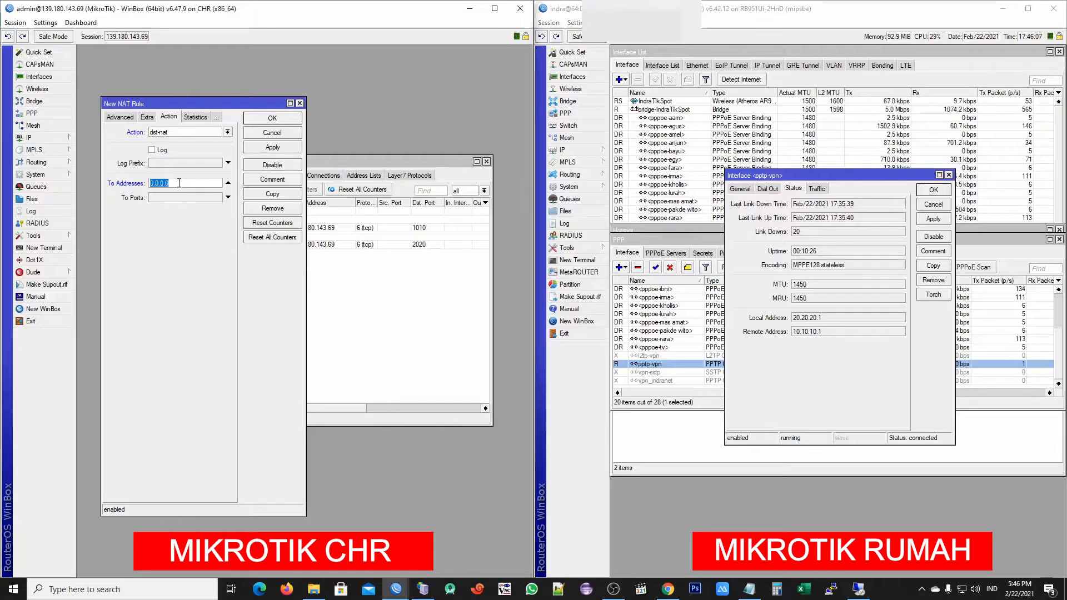
type("20.20.20.1")
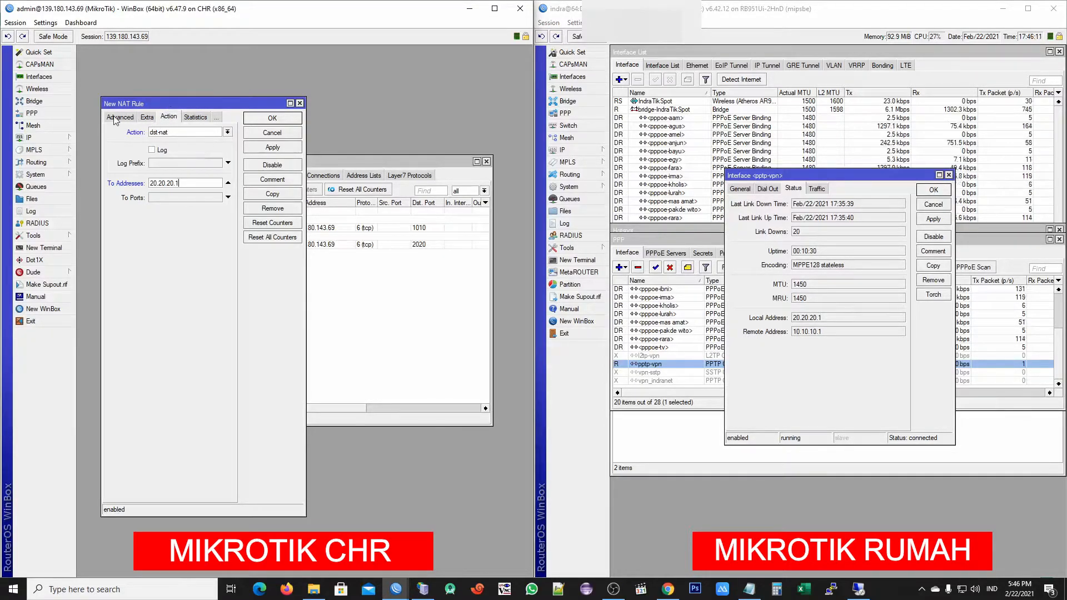
left_click(126, 116)
left_click(114, 116)
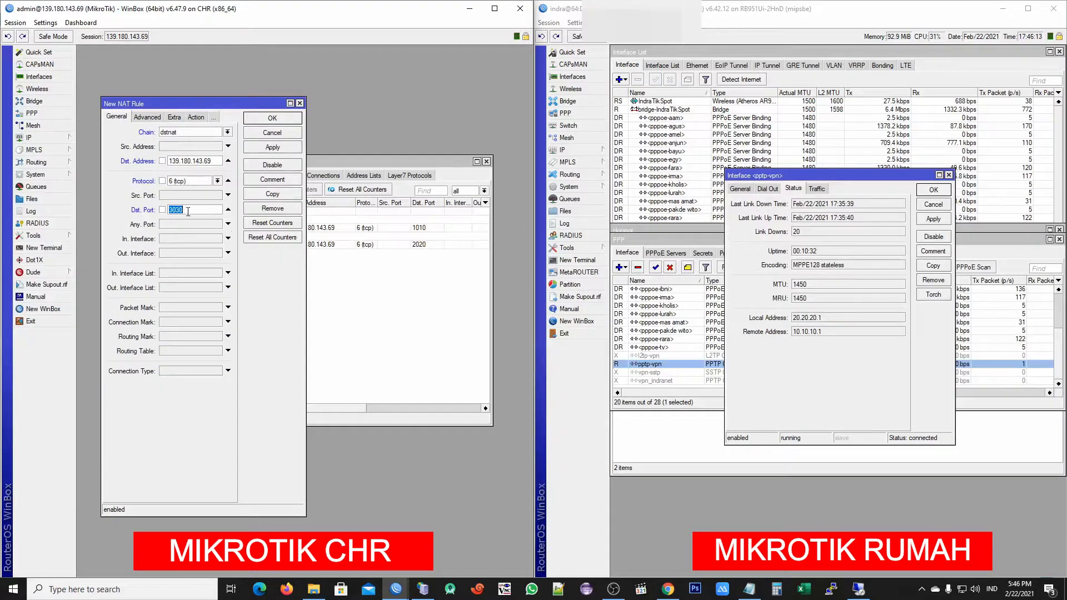
left_click(196, 118)
left_click(185, 197)
type("3030")
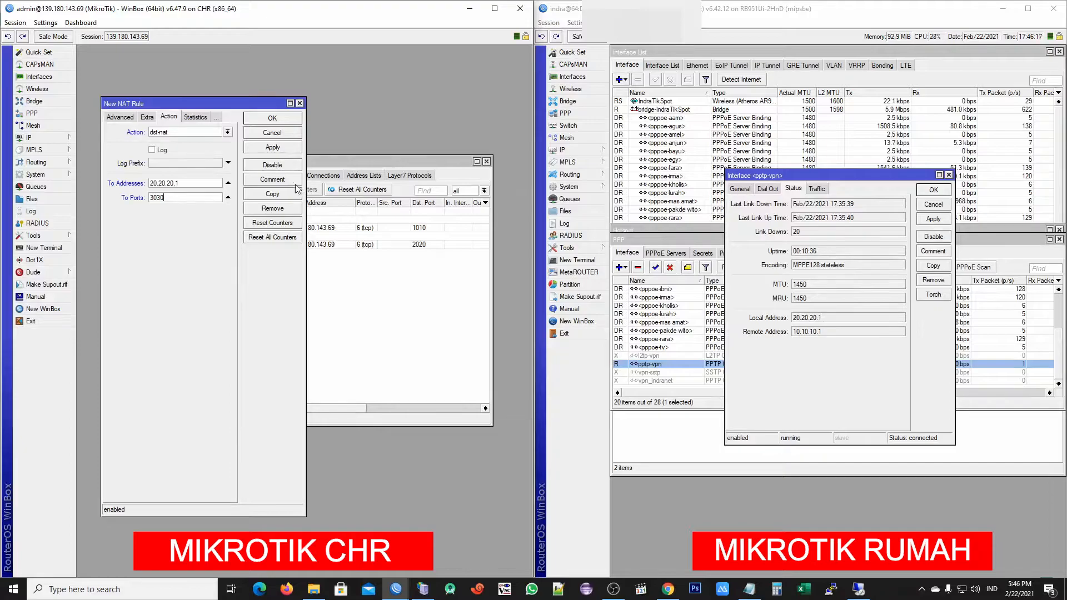
left_click(273, 148)
Comment the rule 'remot_router-client1' and save it
left_click(281, 180)
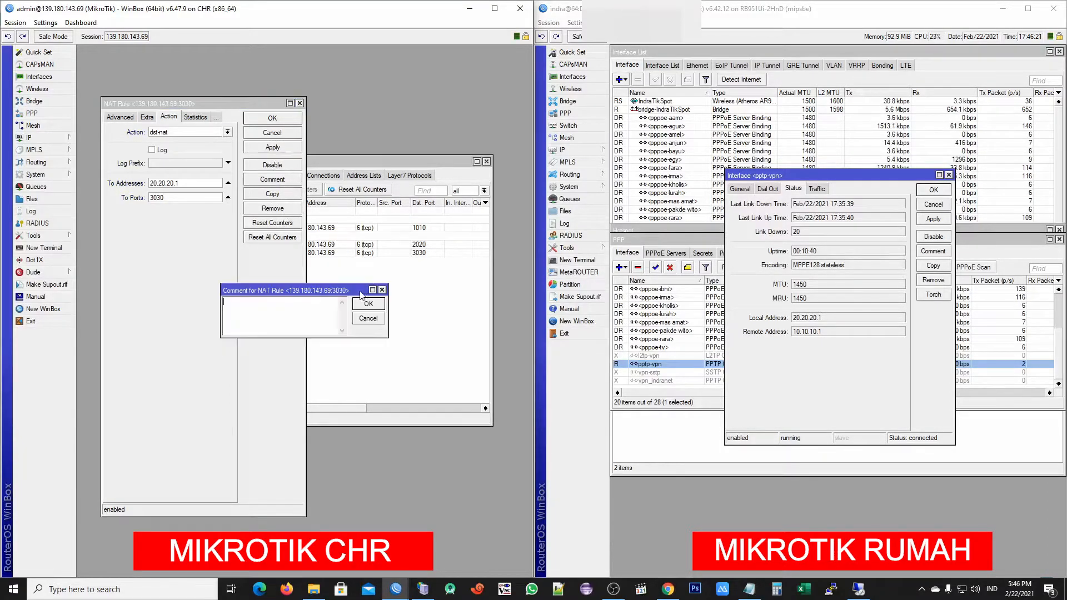
type("REMOT")
key("BackSpace")
key("BackSpace")
key("BackSpace")
type("remot_router-client1")
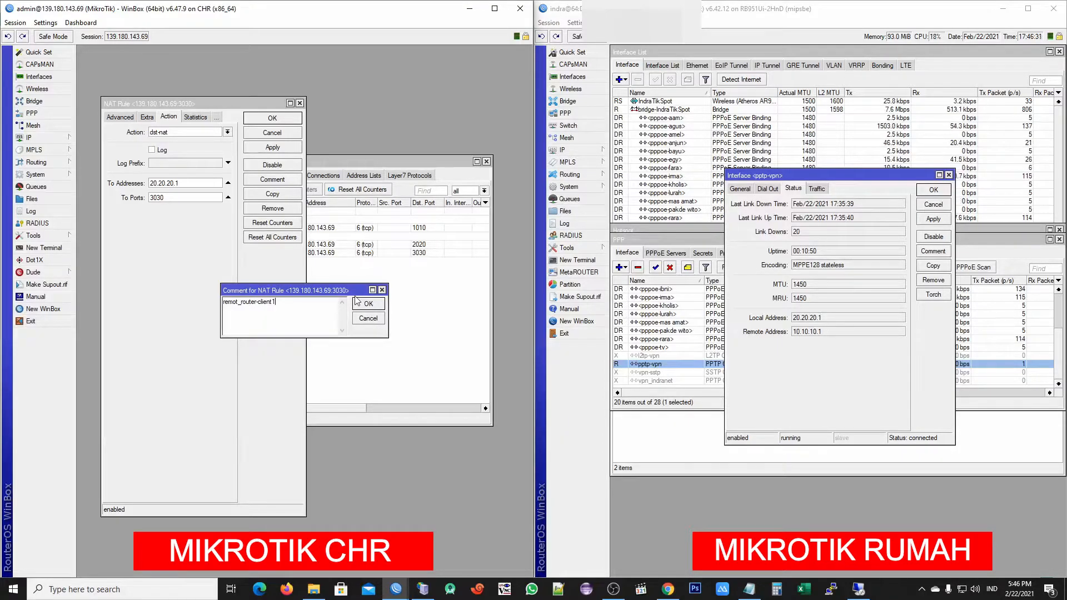
left_click(357, 306)
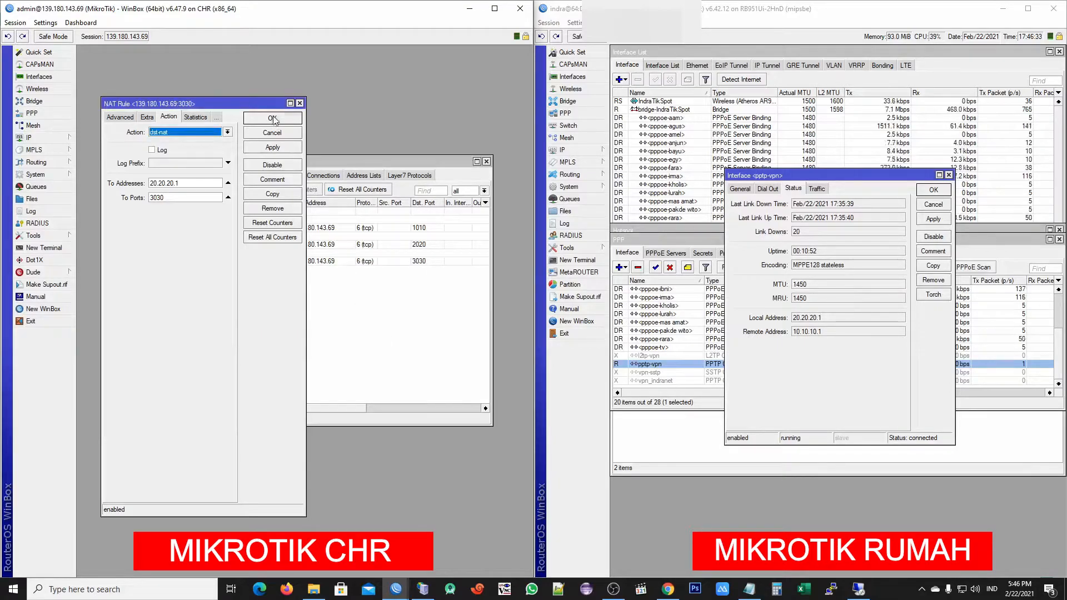
left_click(275, 119)
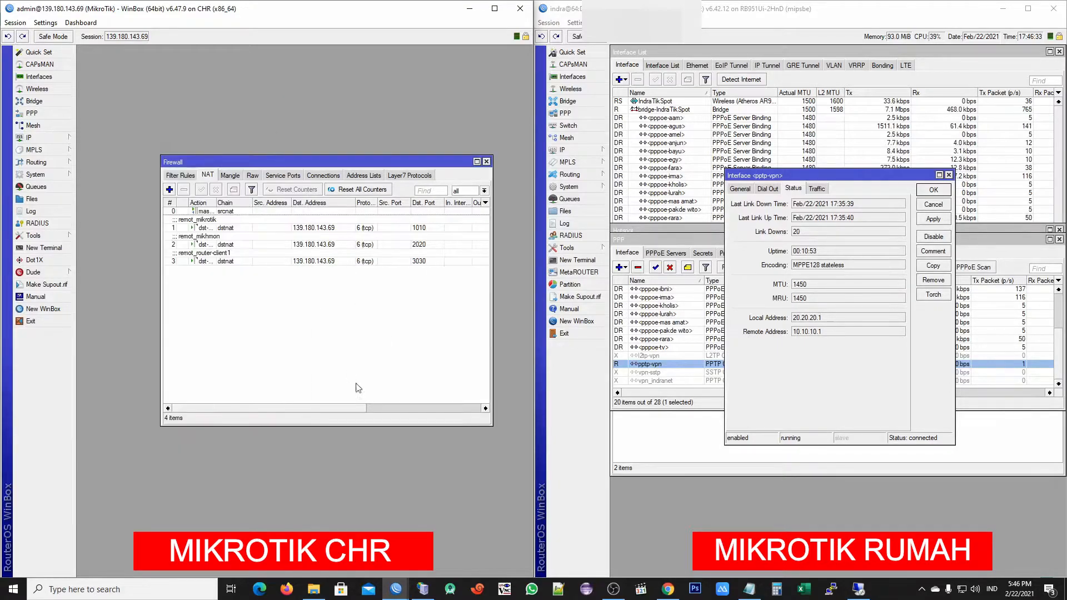
Verify the rule matches 139.180.143.69:3030 and redirects to 20.20.20.1:3030, then close pptp-vpn details
double_click(212, 261)
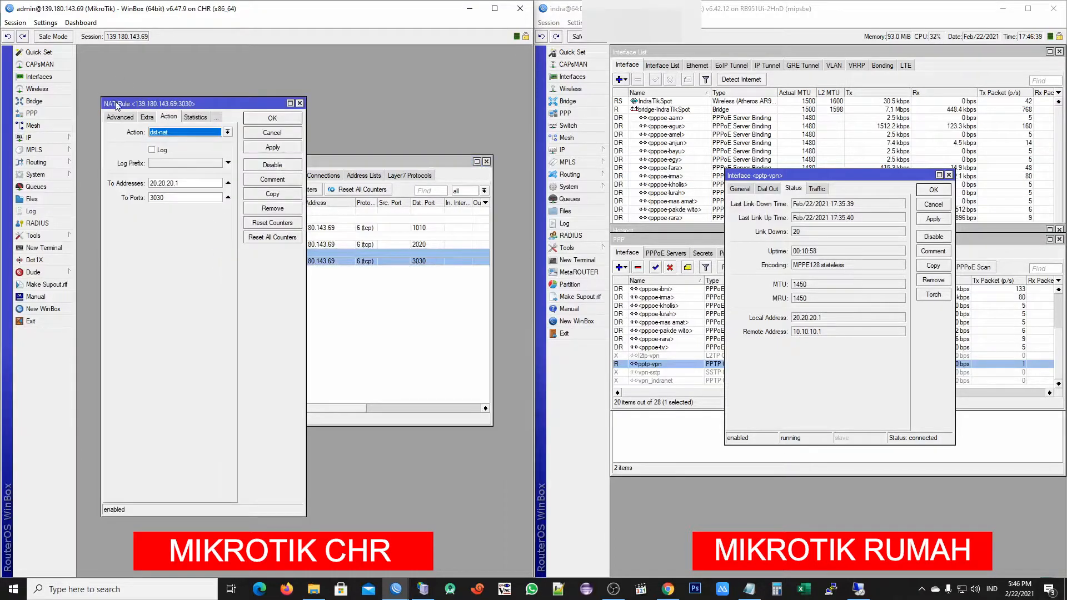
left_click(124, 118)
left_click(116, 117)
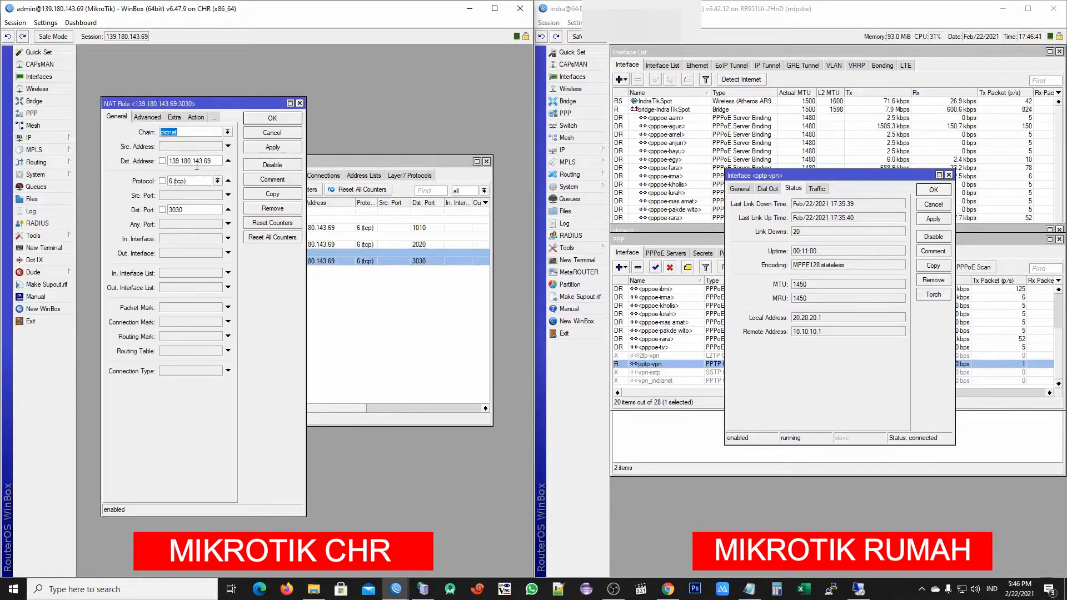
triple_click(191, 162)
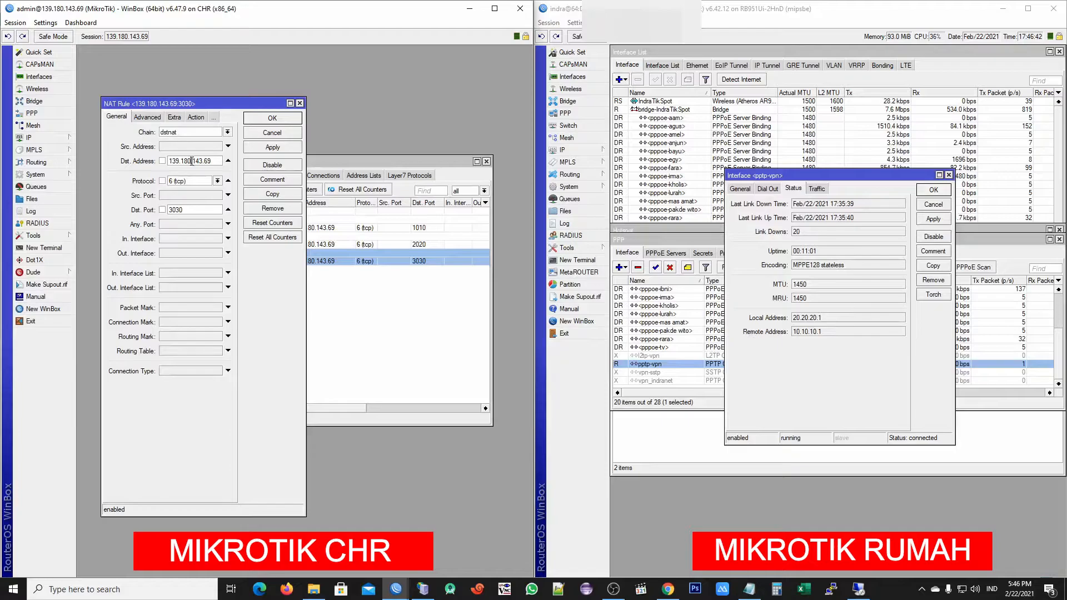
left_click(189, 211)
left_click(193, 117)
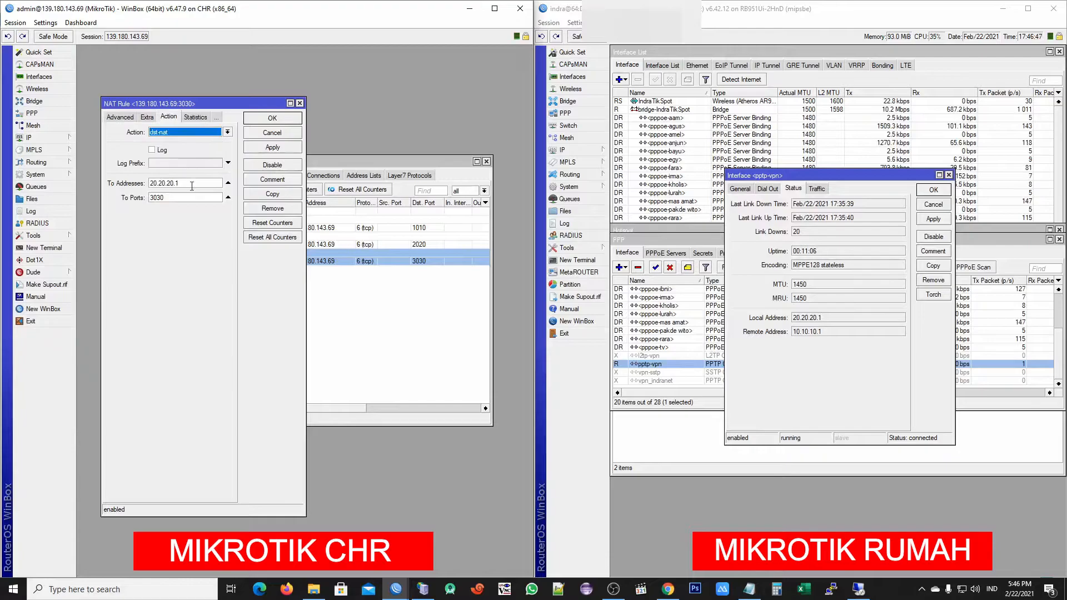
triple_click(188, 184)
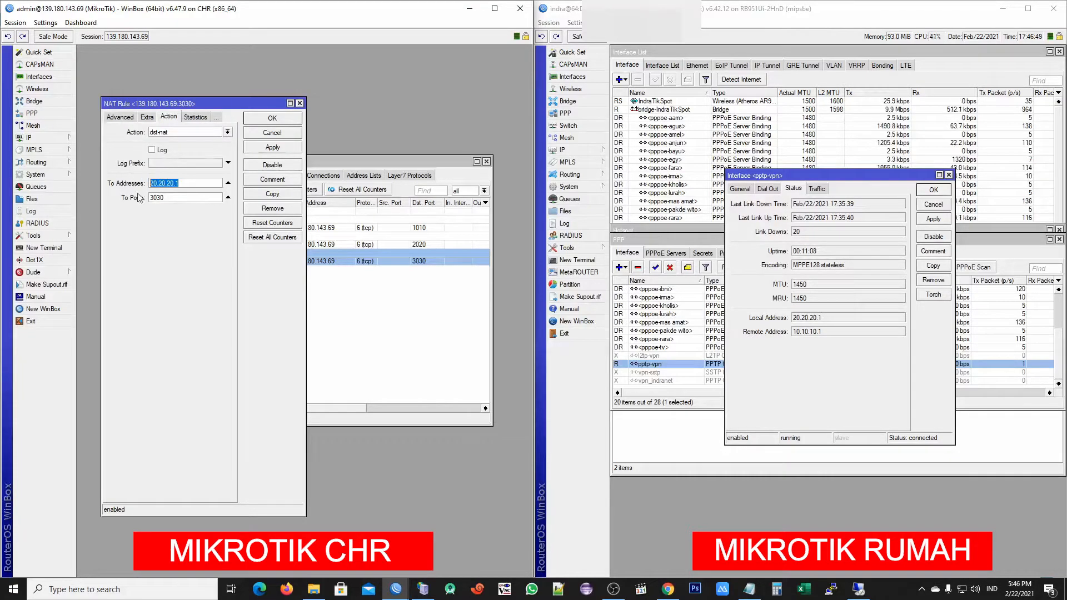
triple_click(165, 199)
key("ctrl+c")
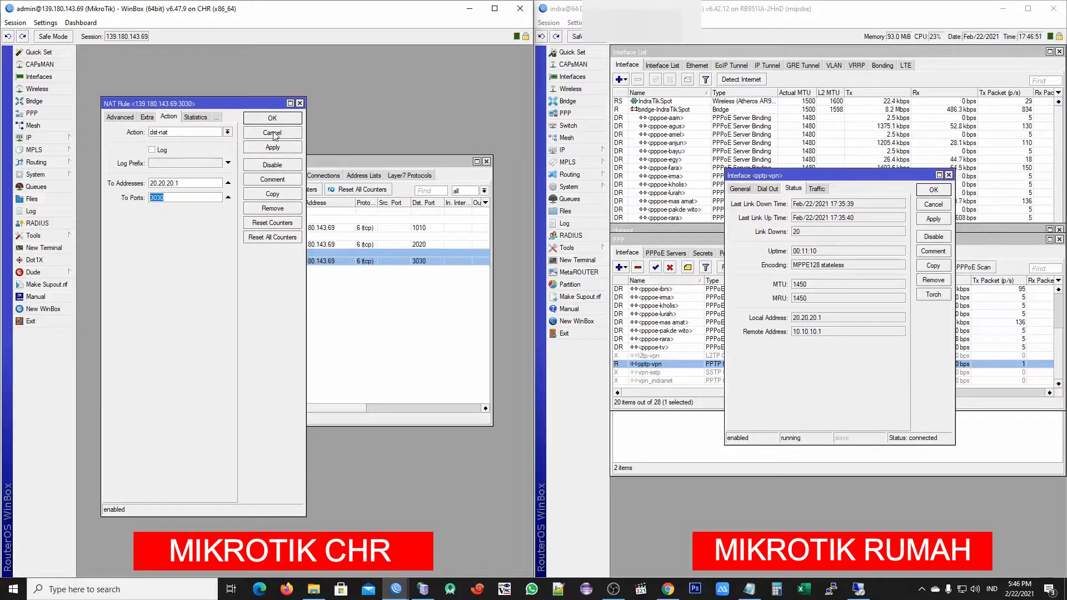
left_click(271, 119)
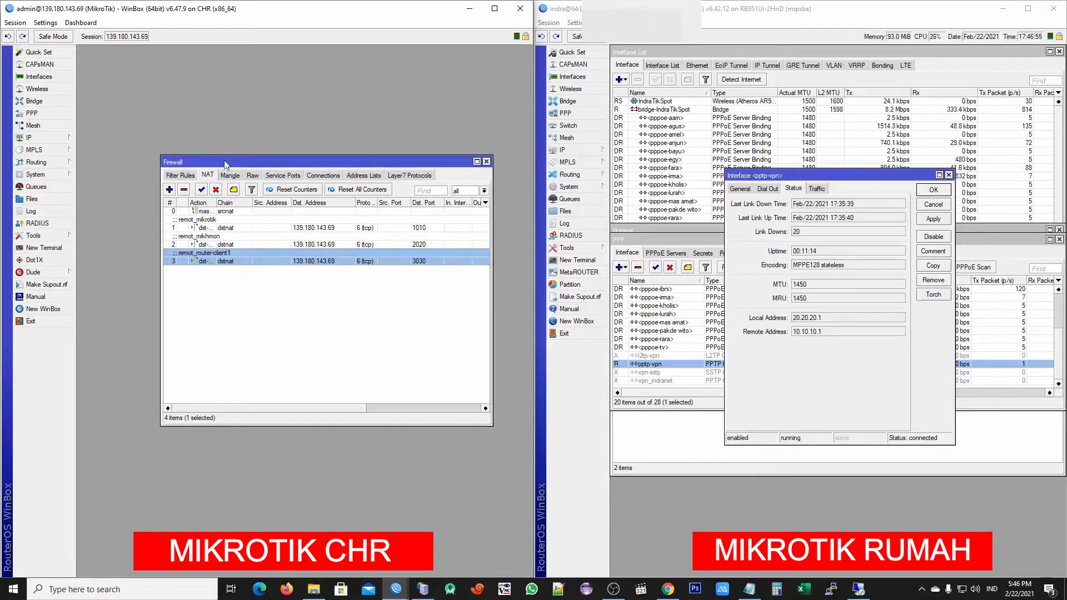
left_click(946, 191)
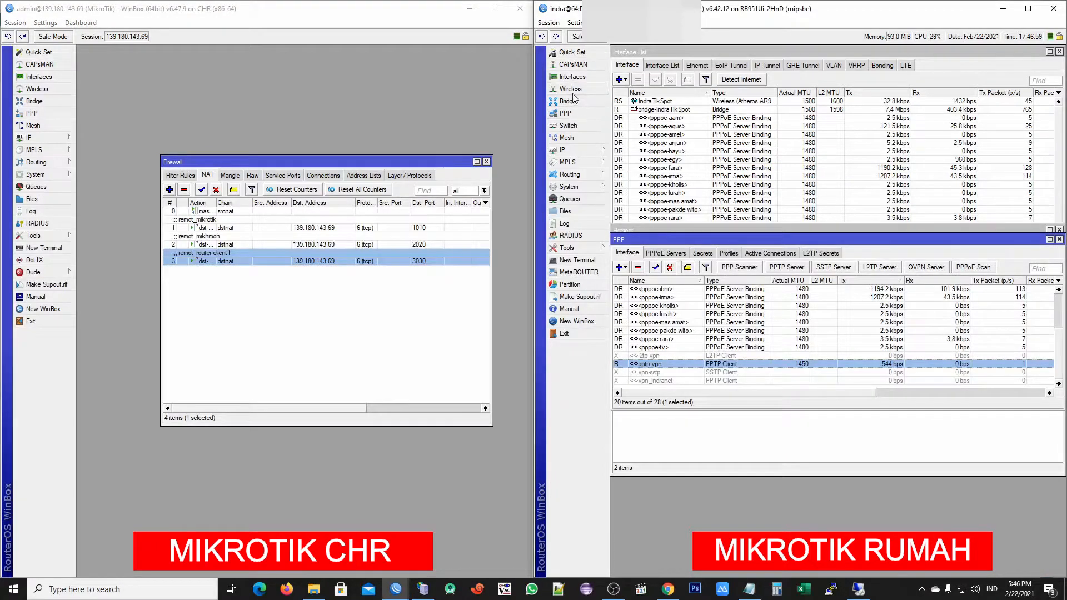
Add a new dstnat NAT rule on the home router with destination address matching enabled
left_click(589, 149)
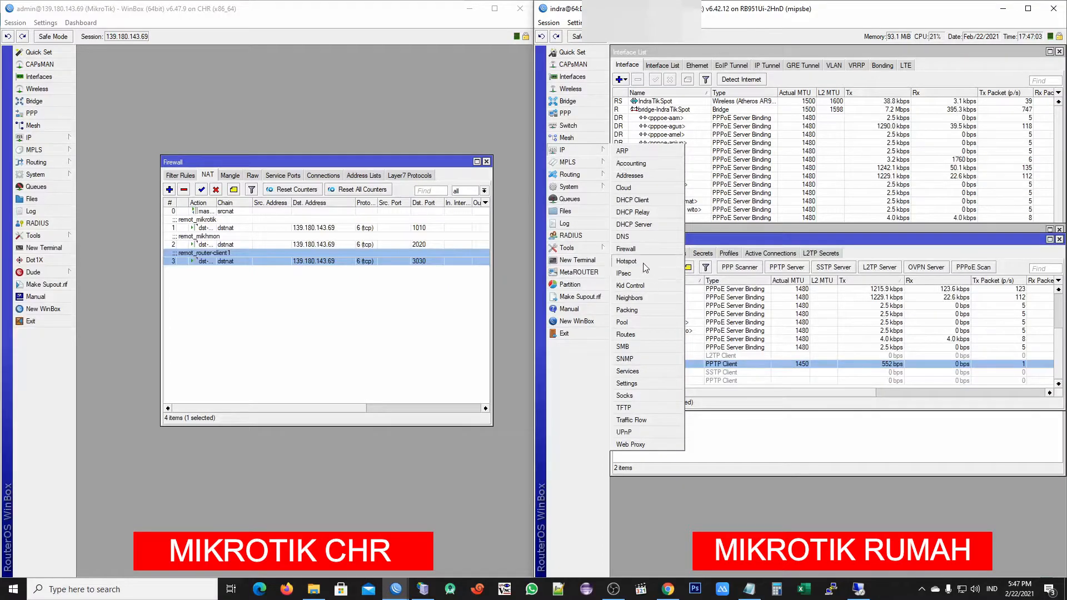
left_click(639, 249)
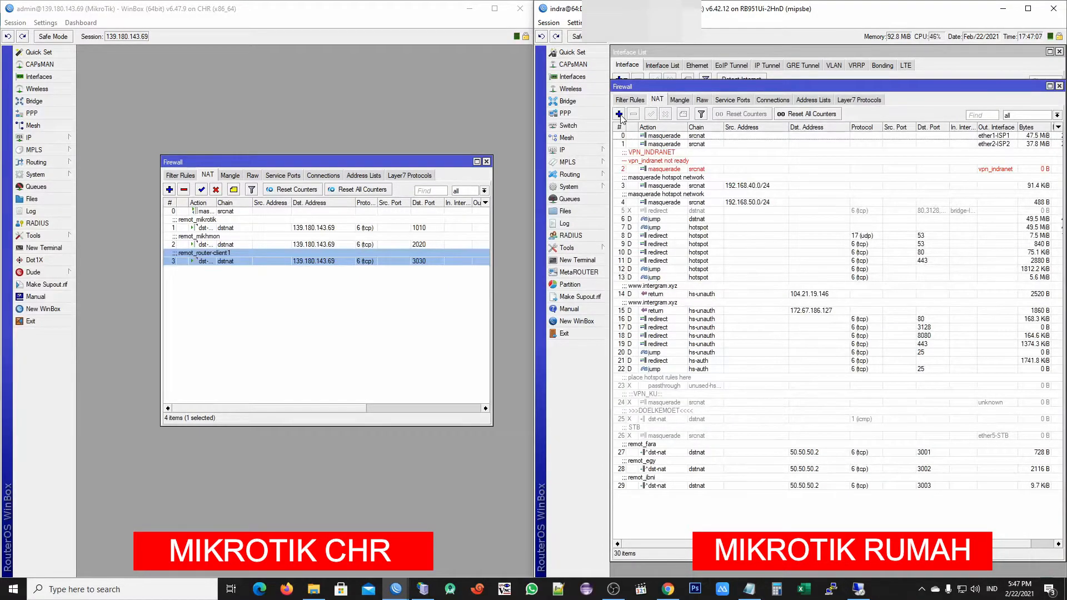
left_click(618, 114)
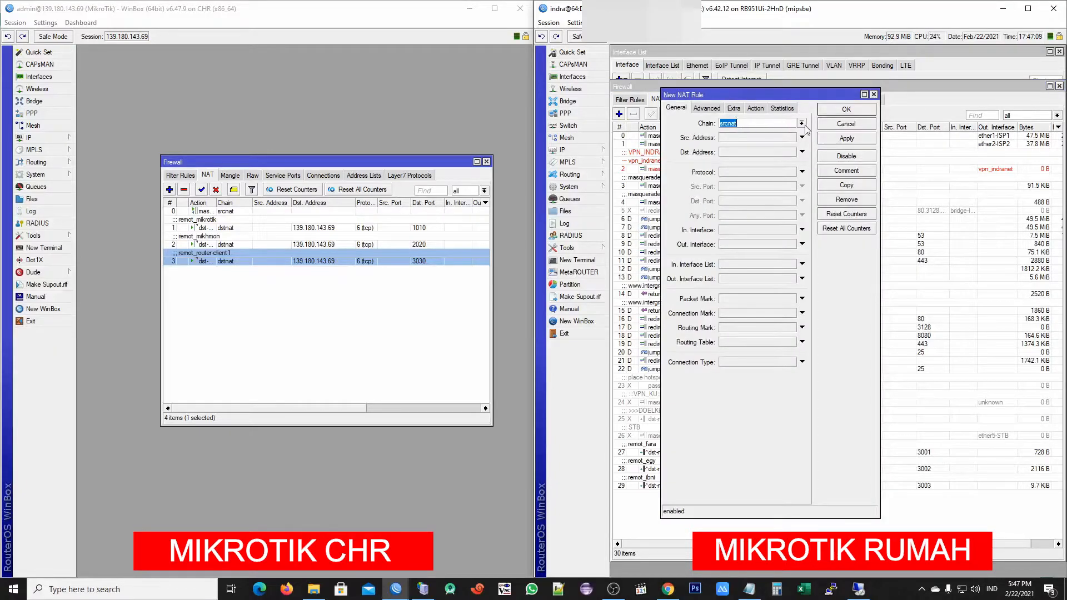
left_click(802, 123)
left_click(761, 135)
left_click(764, 153)
left_click_drag(717, 98, 847, 102)
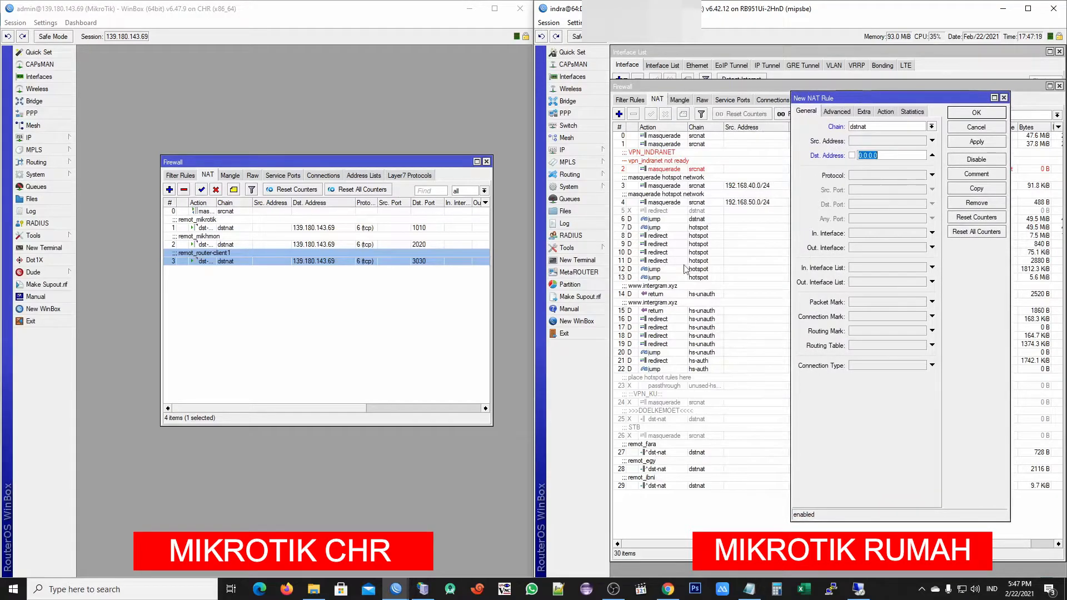
Open the pptp-vpn tunnel's details and take its local address 20.20.20.1 for the rule
left_click(566, 114)
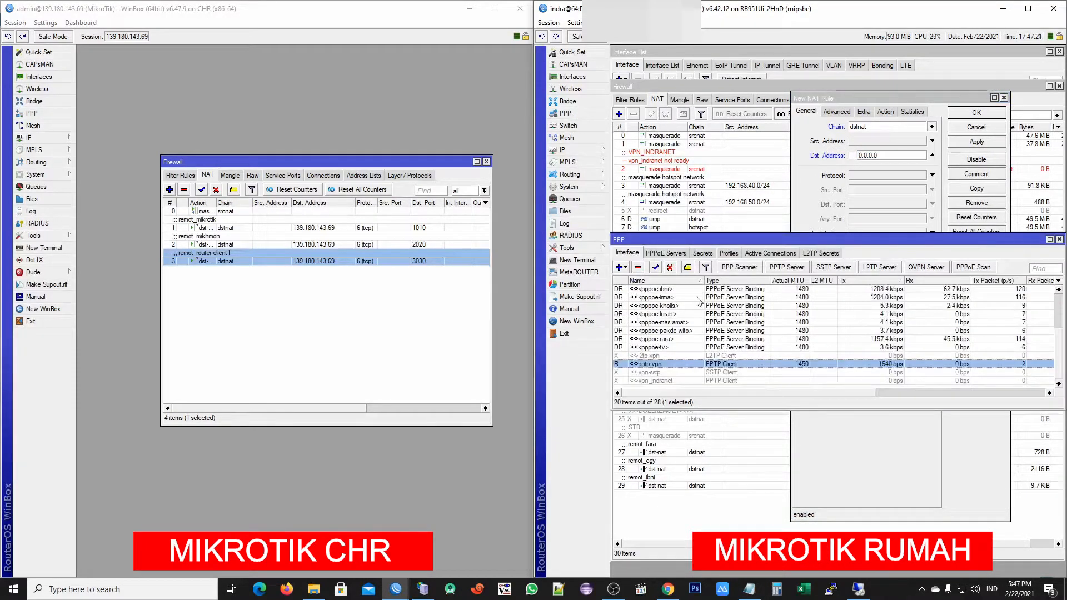
double_click(661, 365)
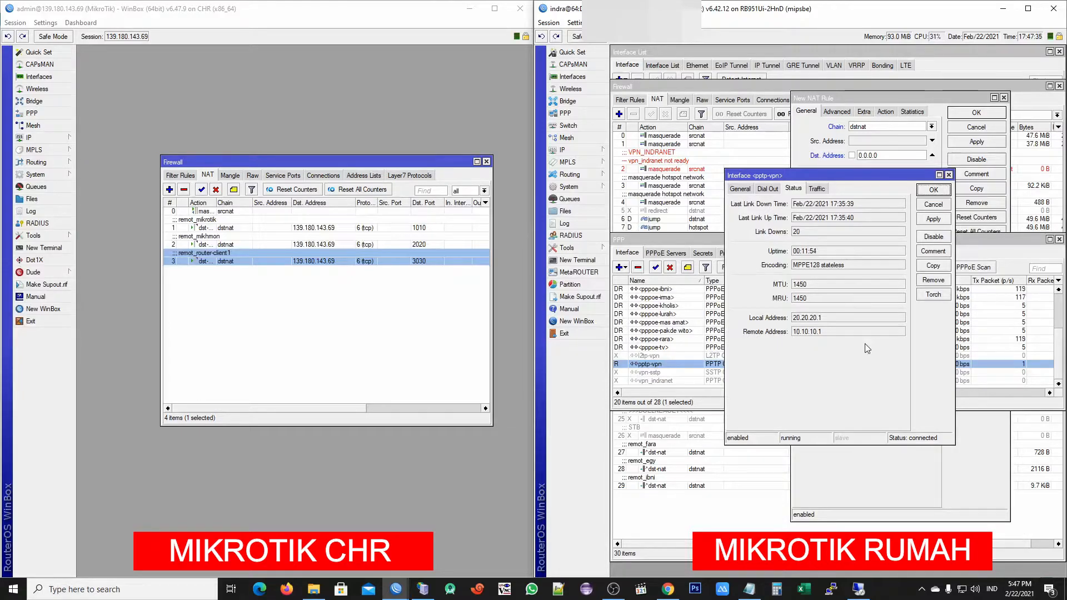
left_click_drag(832, 321, 781, 319)
left_click(896, 155)
key("ctrl+a")
key("ctrl+v")
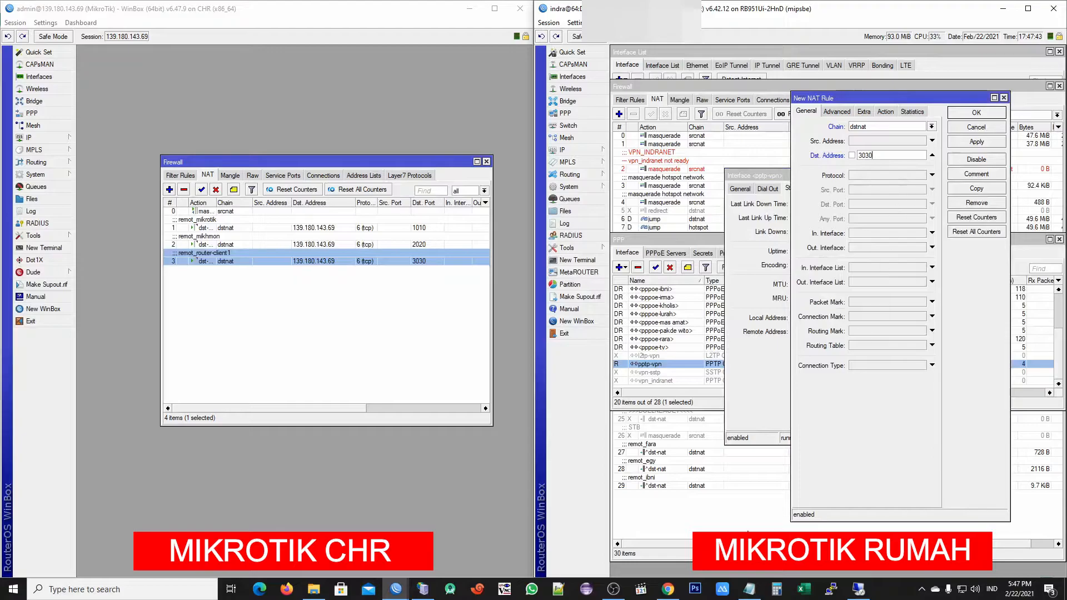
Set the rule's destination address to 20.20.20.1 and match protocol 6 (tcp)
left_click(762, 362)
right_click(826, 326)
left_click(825, 328)
left_click(805, 97)
key("ctrl+a")
key("ctrl+v")
left_click(769, 323)
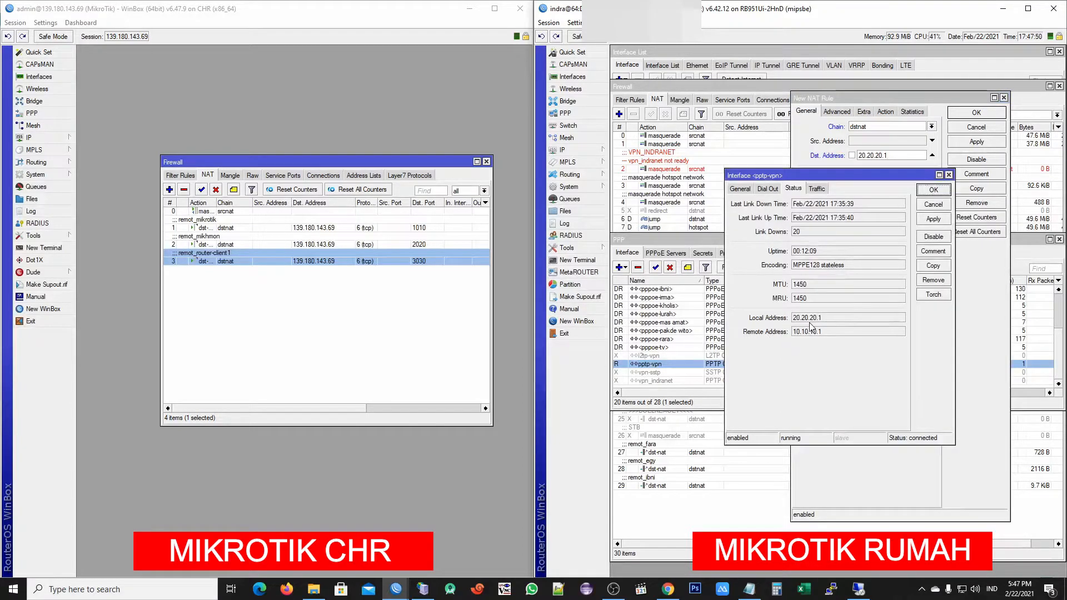
left_click(950, 179)
left_click(881, 177)
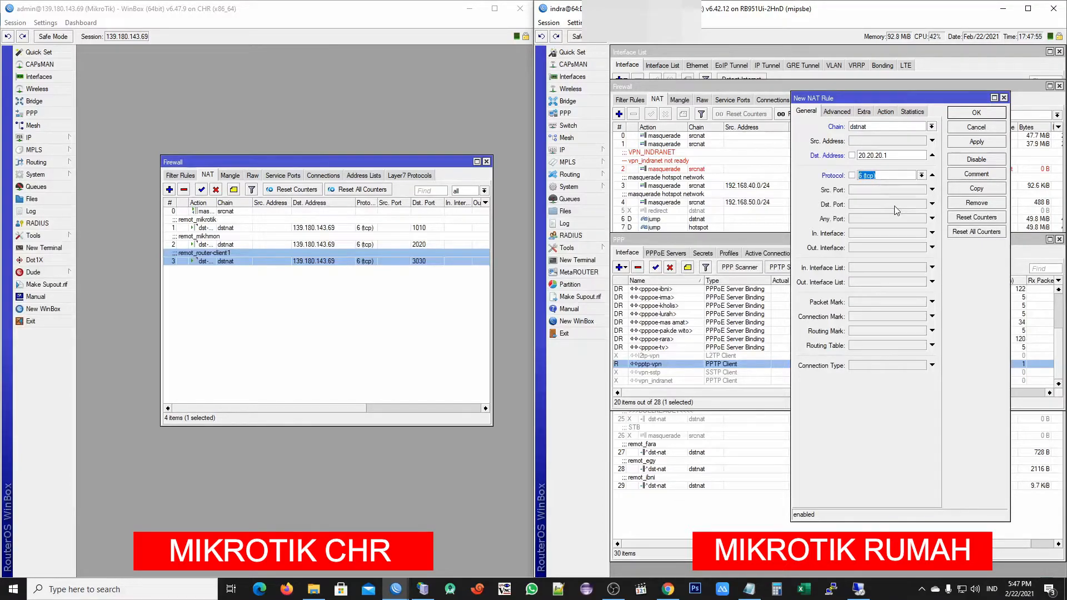
left_click(896, 206)
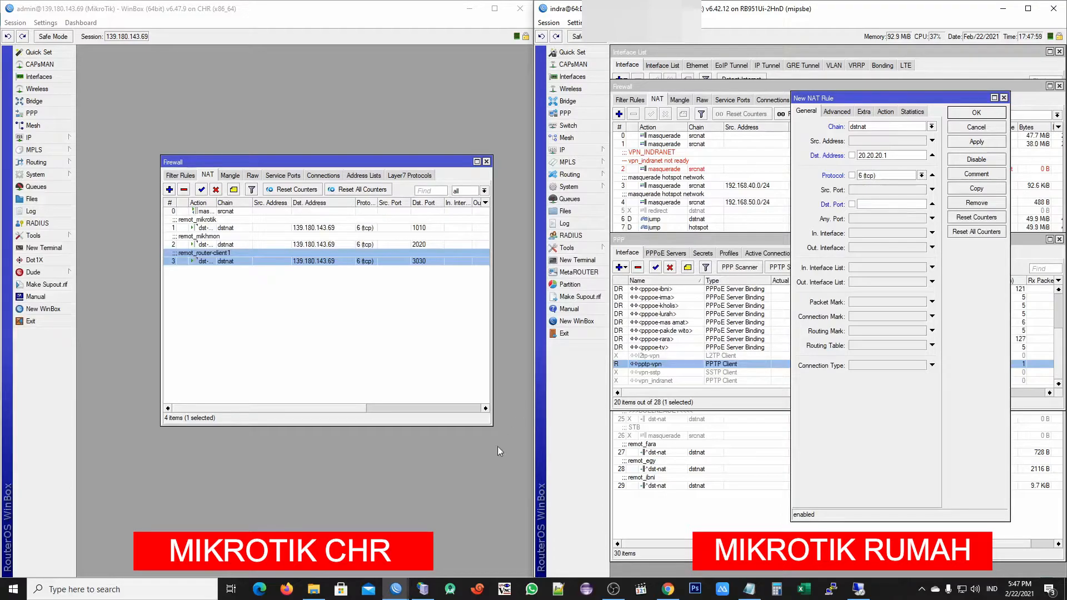
With the CHR's 3030 rule open for reference, set the new rule's Dst. Port to 3030
double_click(229, 260)
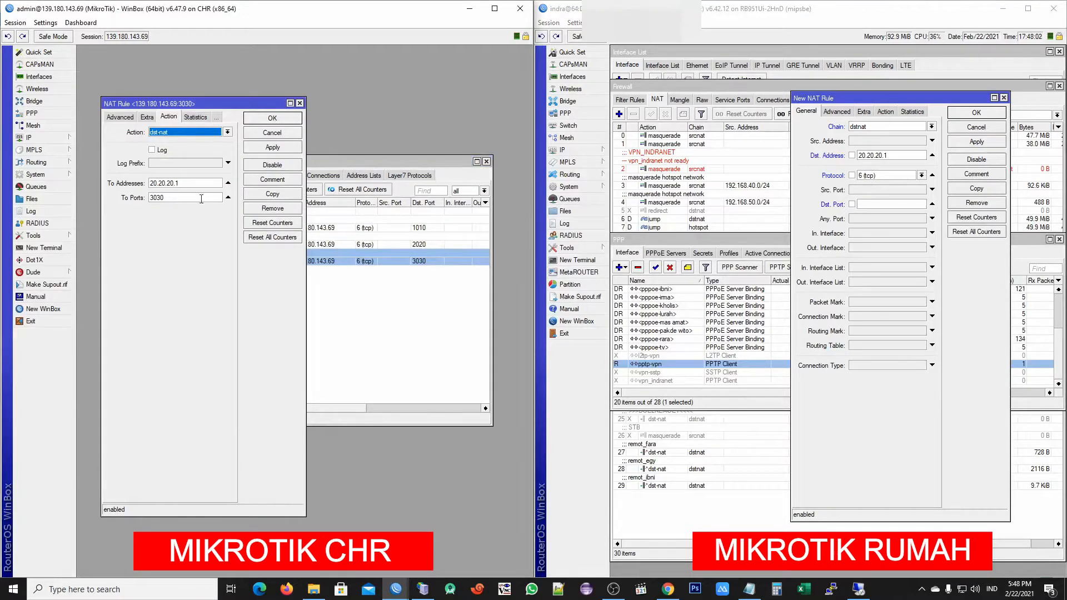
key("3")
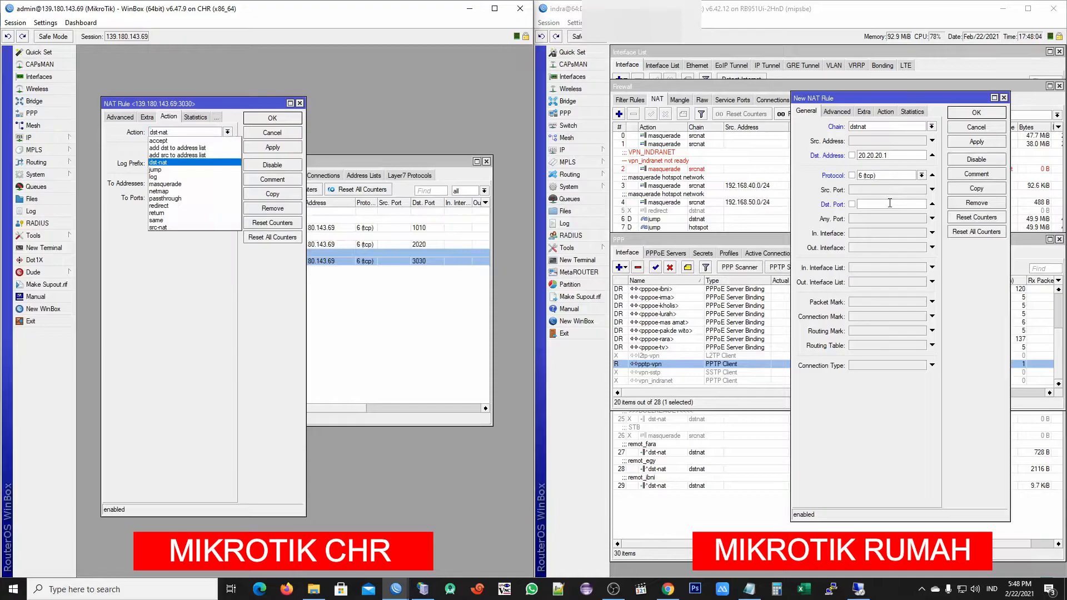
left_click(891, 203)
type("3030")
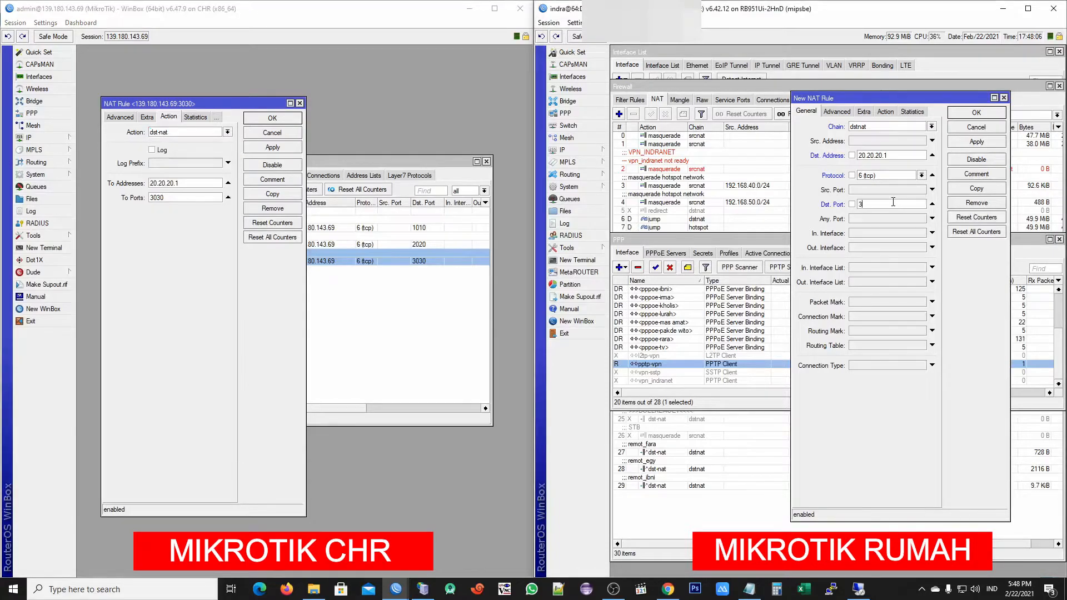
Set the new rule's action to dst-nat and enable To Addresses
left_click(886, 113)
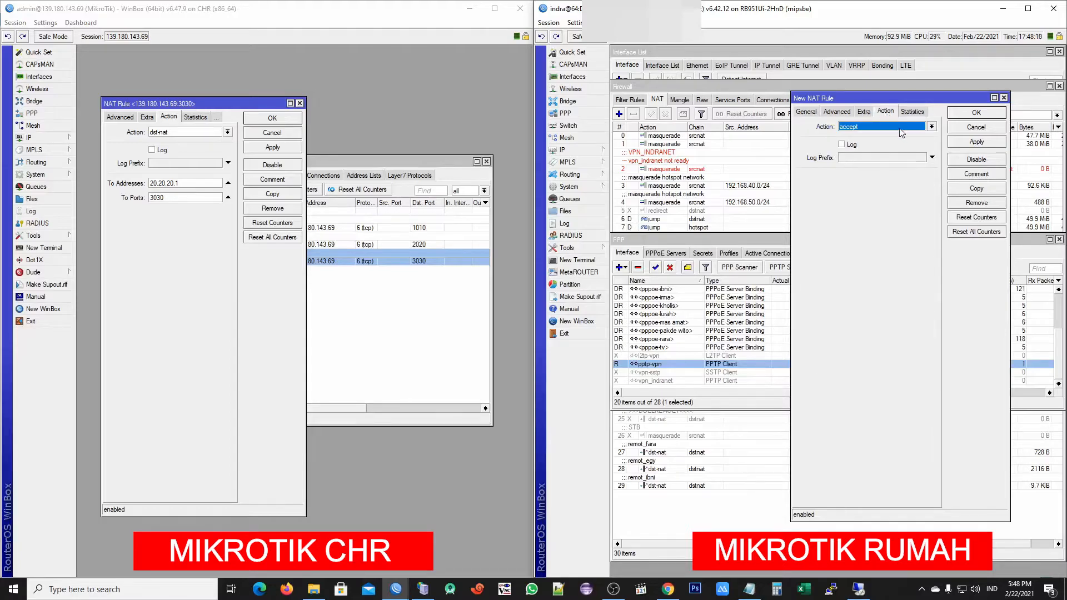
left_click(898, 126)
left_click(872, 157)
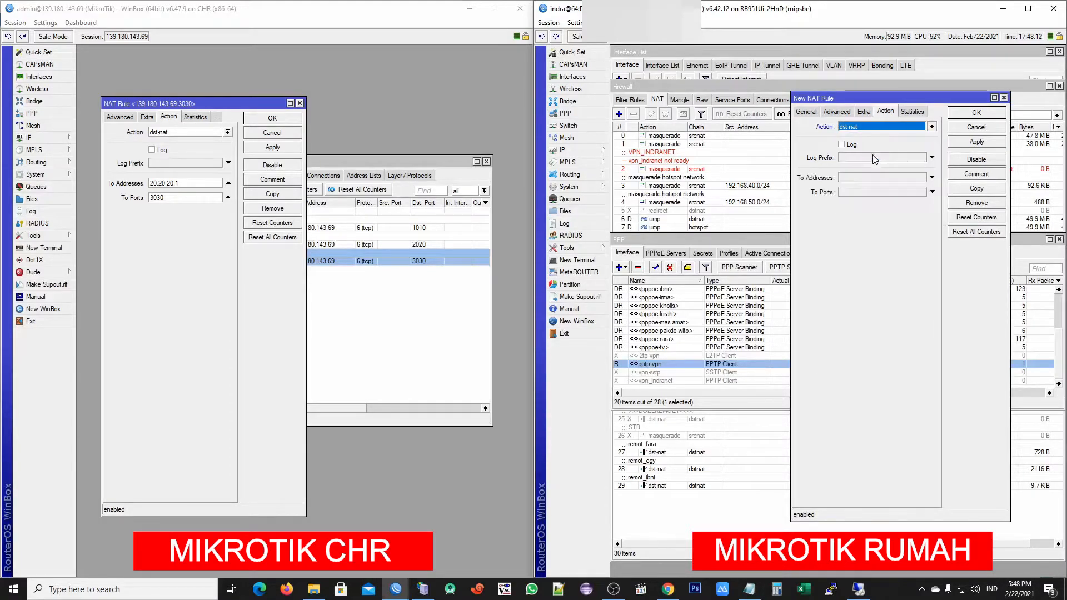
left_click(875, 177)
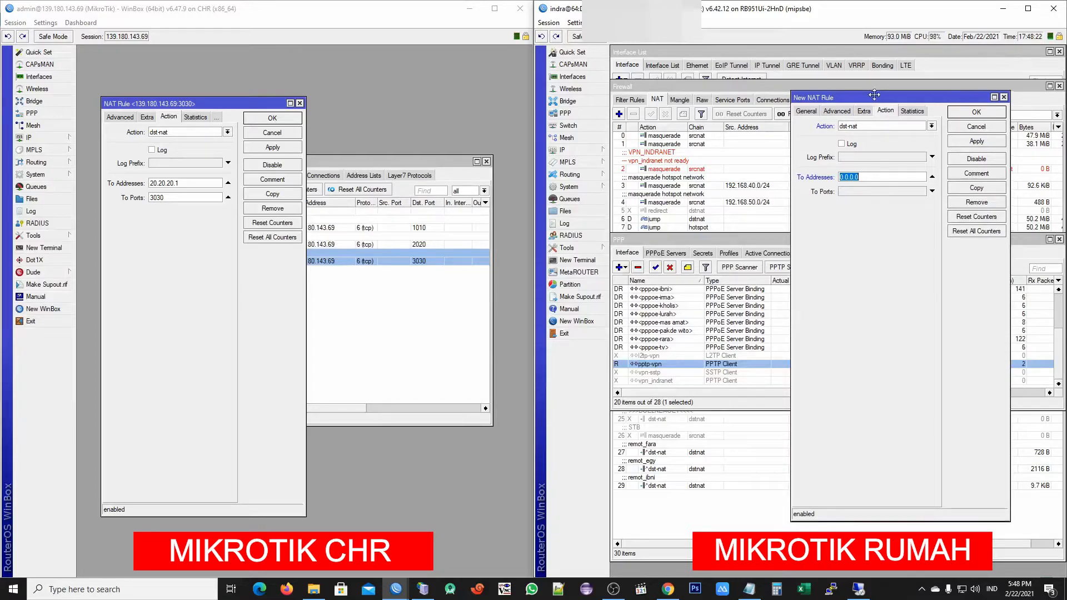
Copy pppoe-tv's remote address 192.168.10.5 into the rule's To Addresses field
left_click_drag(873, 99, 959, 95)
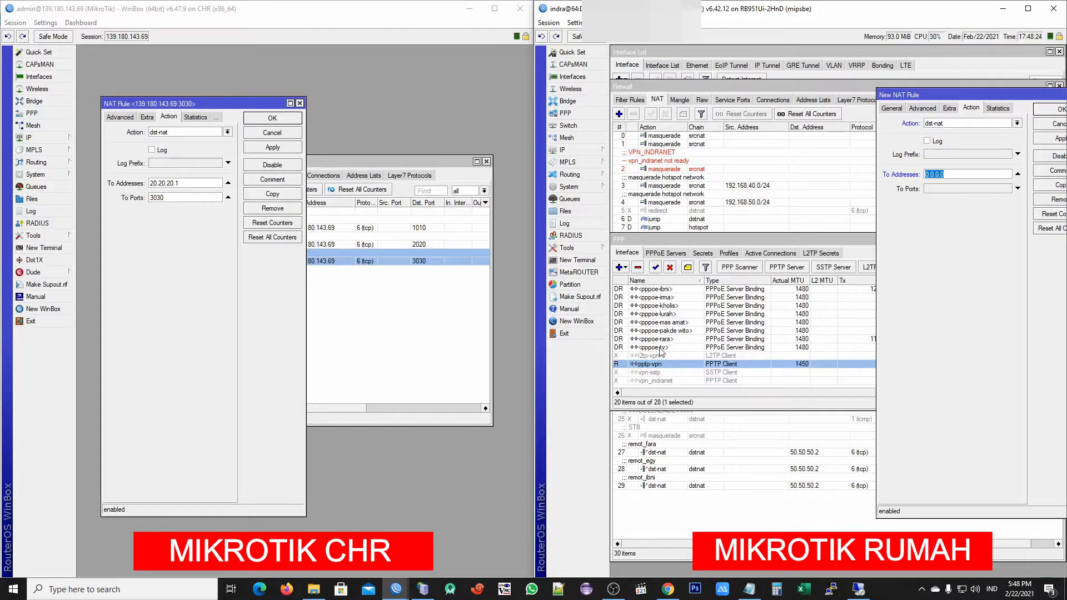
double_click(660, 349)
left_click_drag(862, 122, 775, 122)
left_click_drag(922, 92, 899, 91)
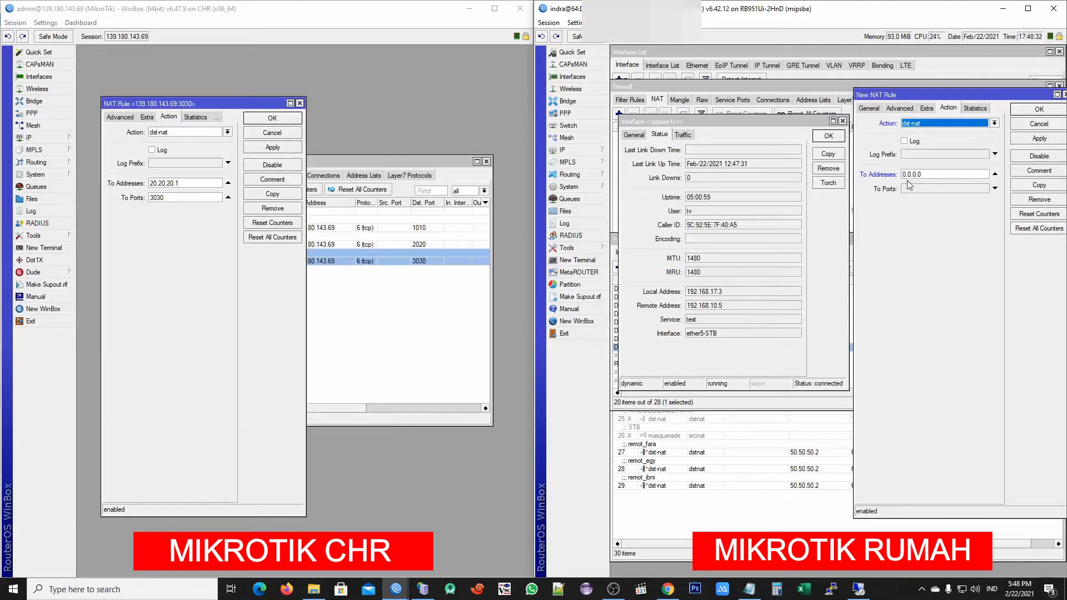
left_click_drag(928, 174, 867, 202)
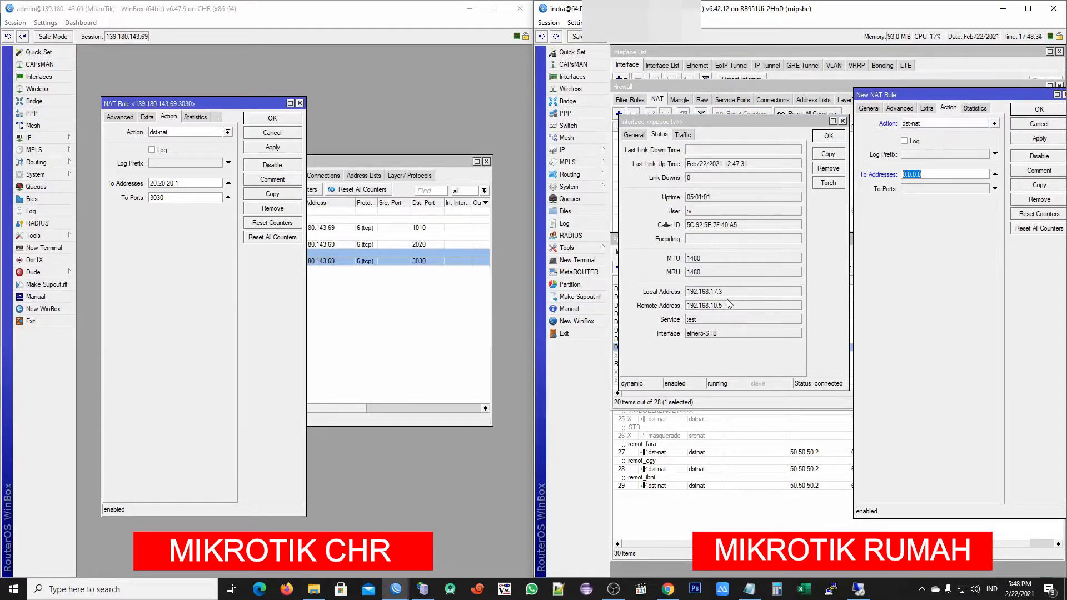
left_click_drag(723, 306, 689, 311)
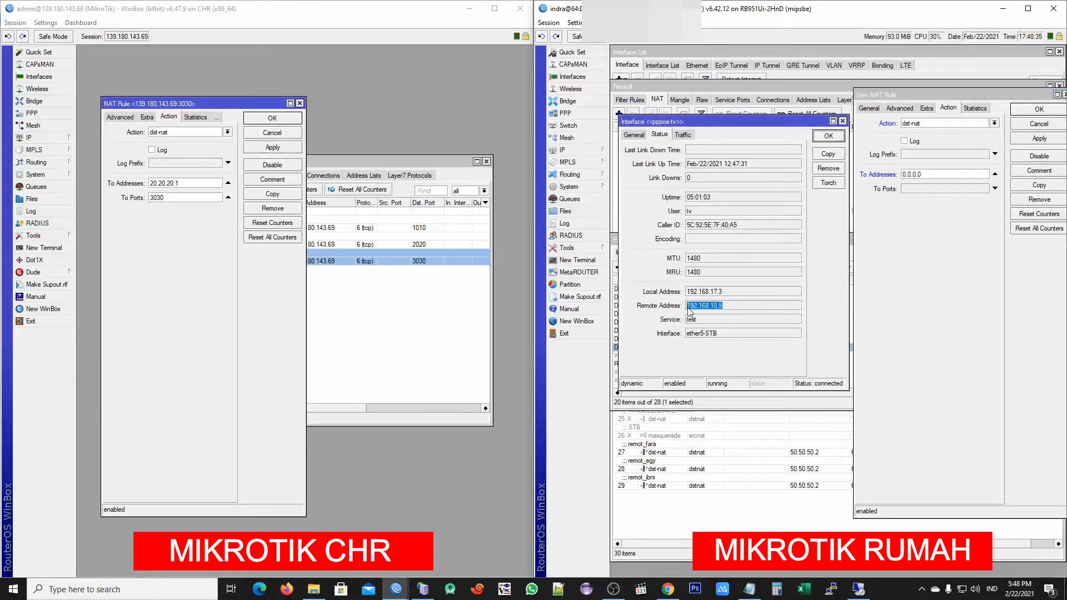
right_click(702, 309)
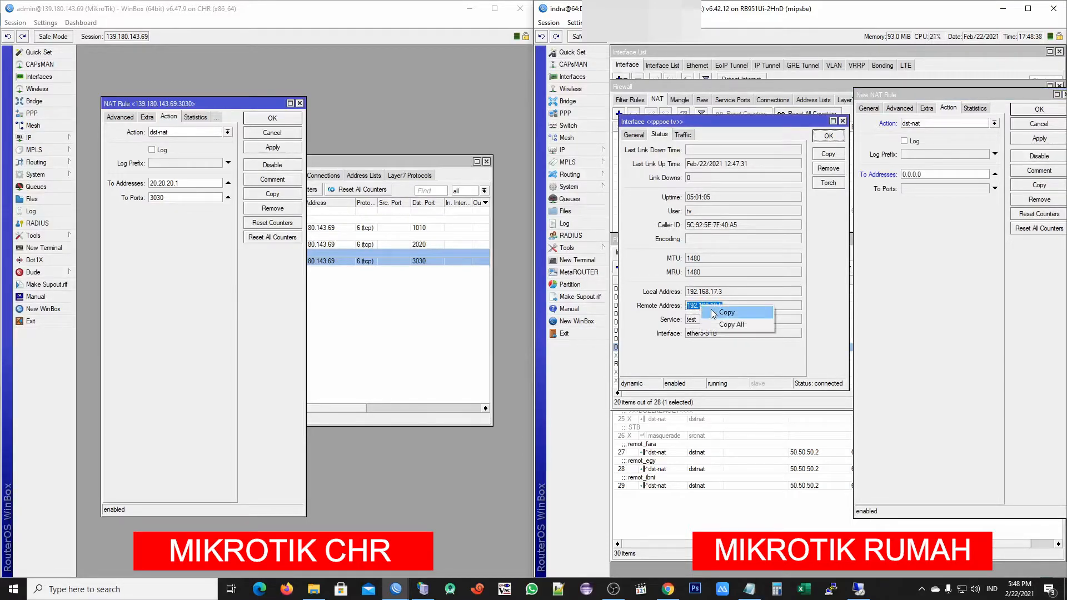
left_click(712, 310)
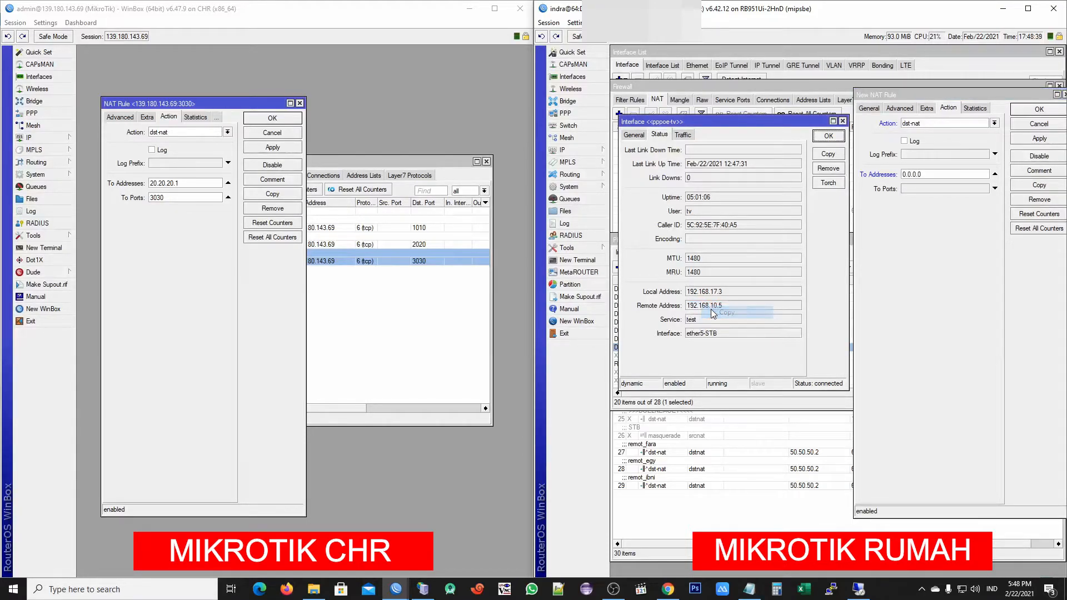
double_click(925, 173)
key("ctrl+v")
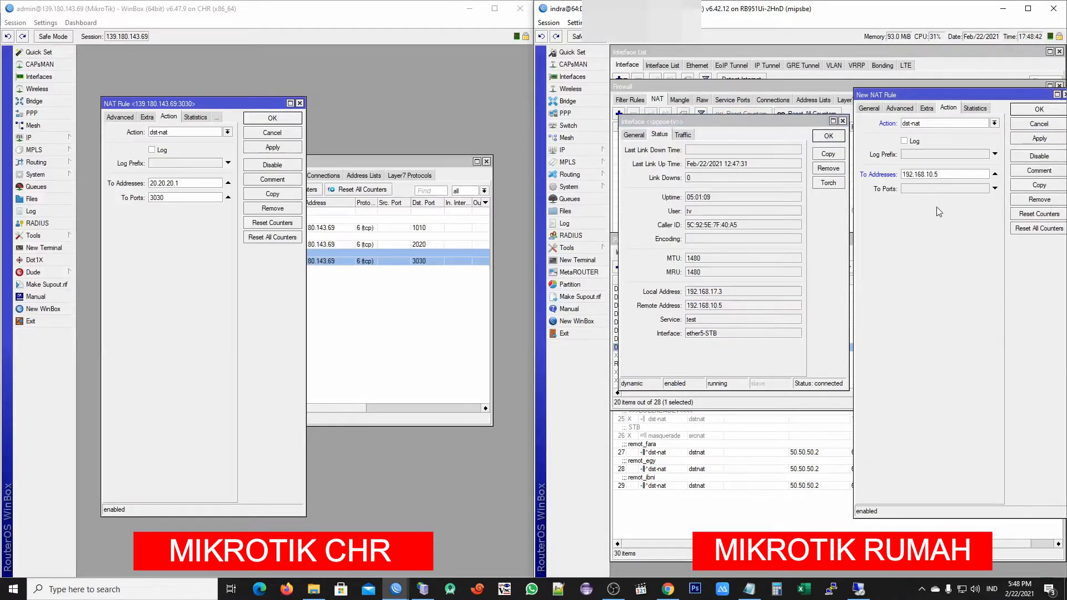
Set the rule's To Ports to 80
left_click(668, 589)
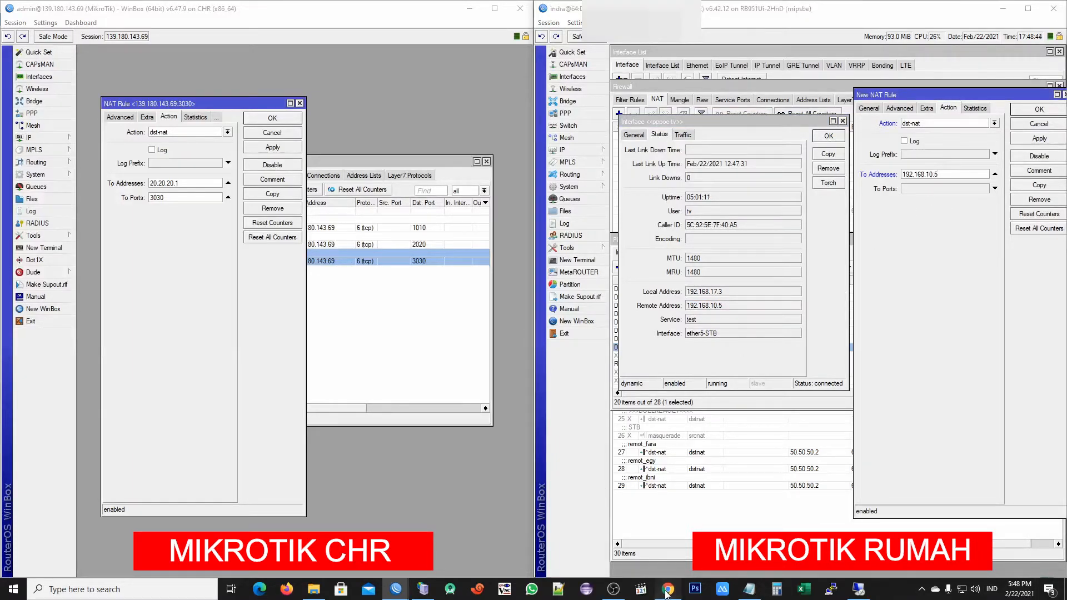
left_click(211, 9)
left_click(117, 9)
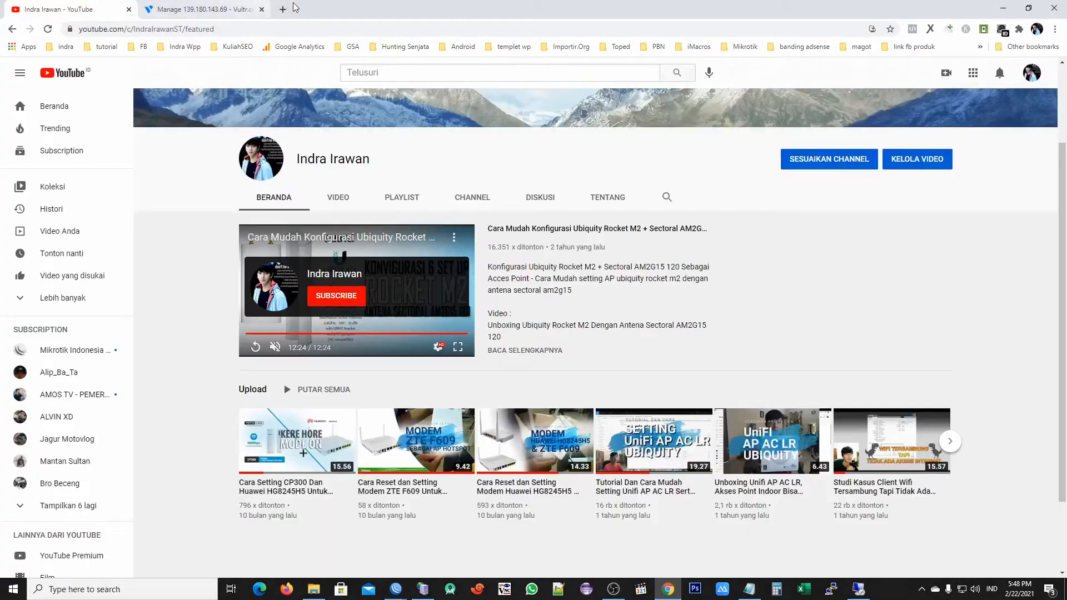
left_click(1002, 9)
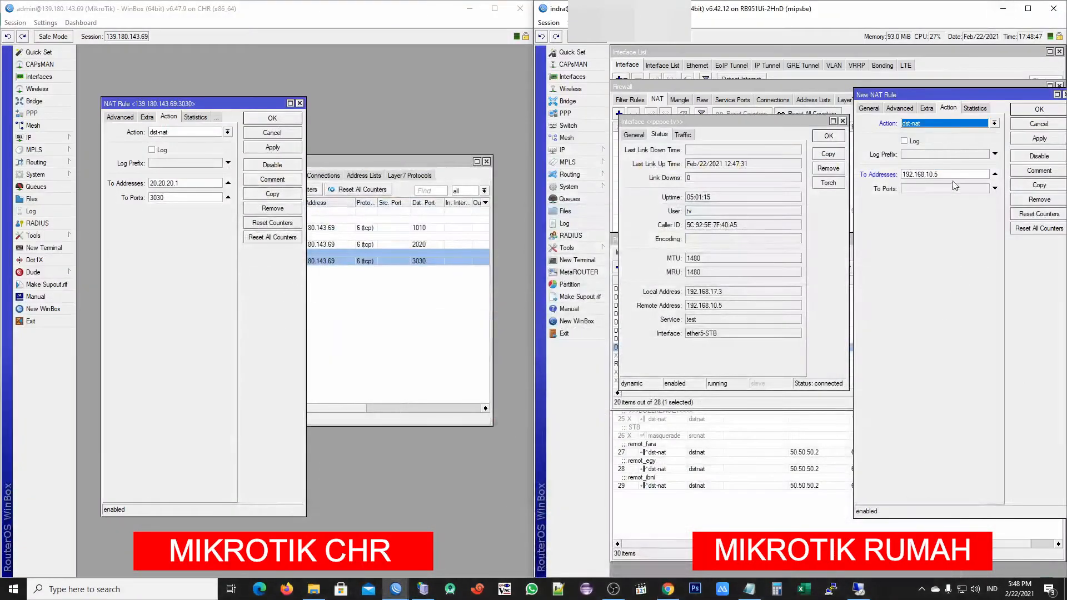
double_click(949, 189)
type("80")
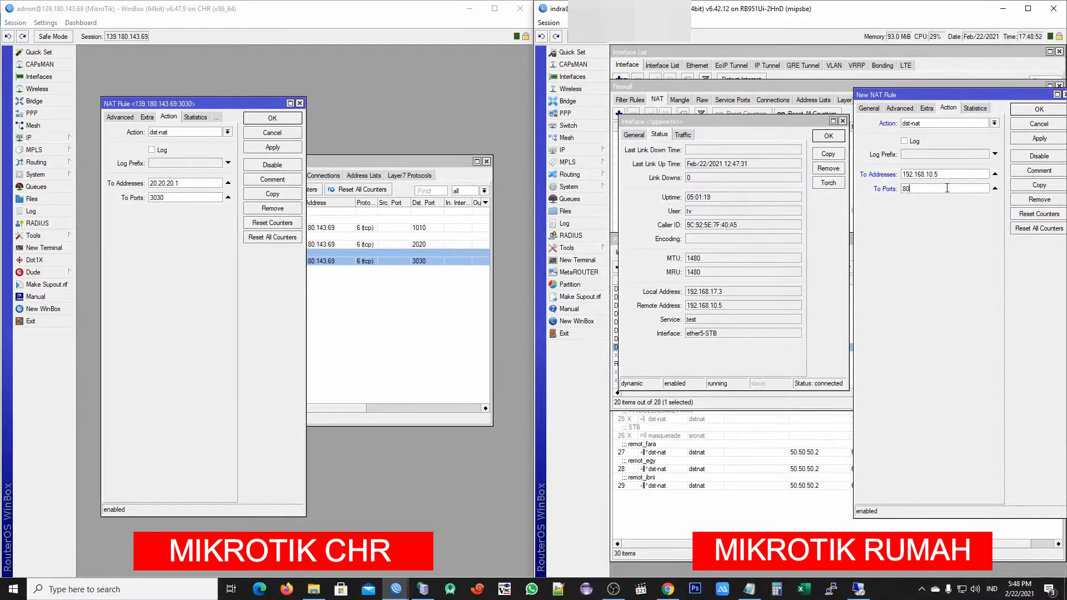
Add the comment remot_client1 to the rule and return to its General settings
left_click_drag(961, 98, 933, 94)
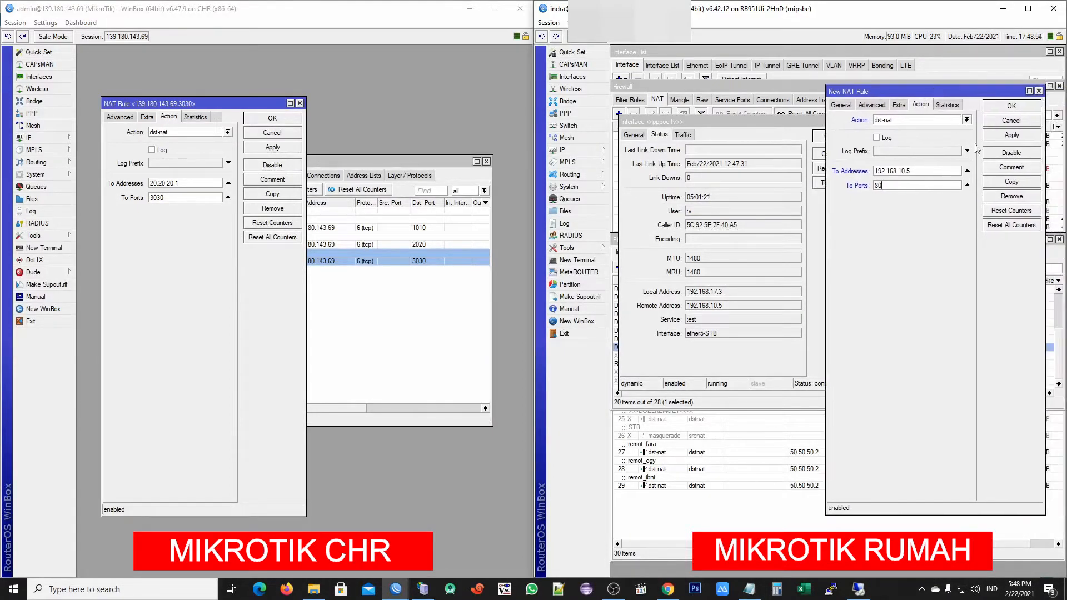
left_click(1011, 166)
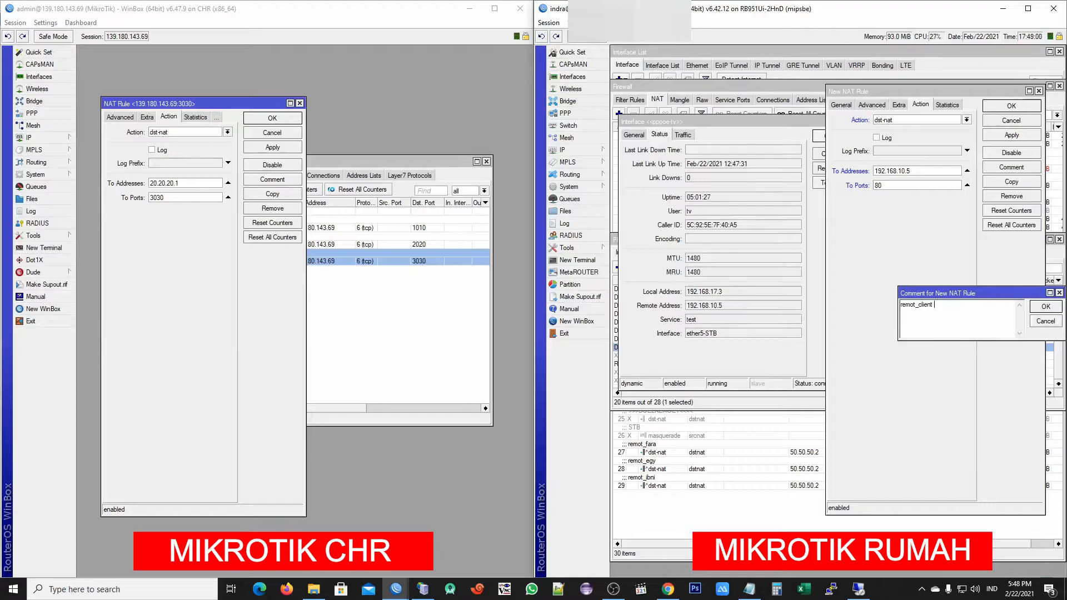
type("remot_client1")
left_click(1046, 306)
left_click(842, 105)
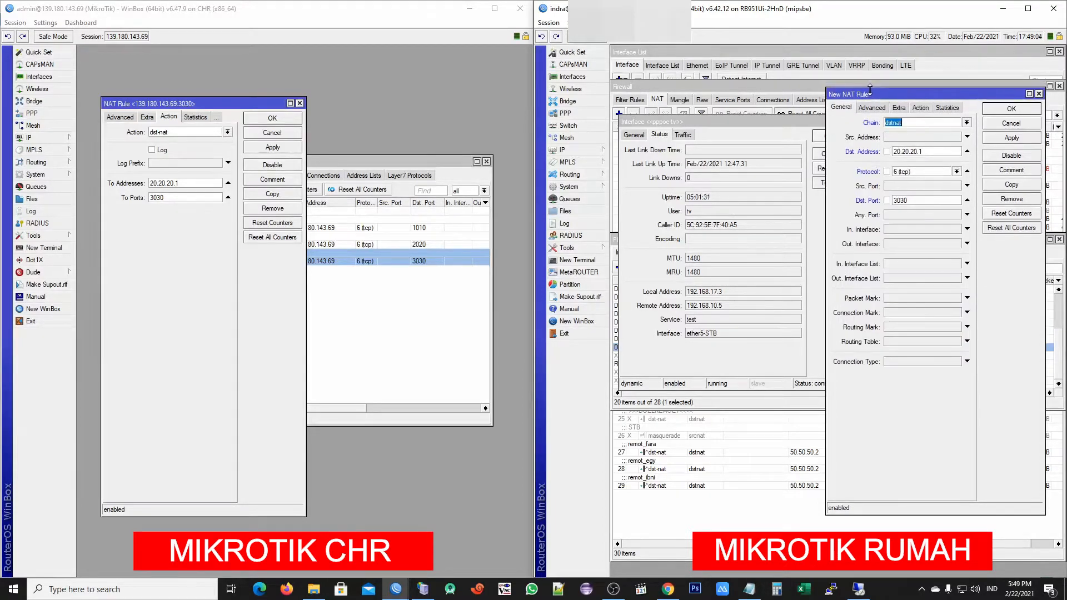
Verify the rule: destination 20.20.20.1, forwarding to pppoe-tv's address 192.168.10.5
left_click_drag(898, 92, 832, 94)
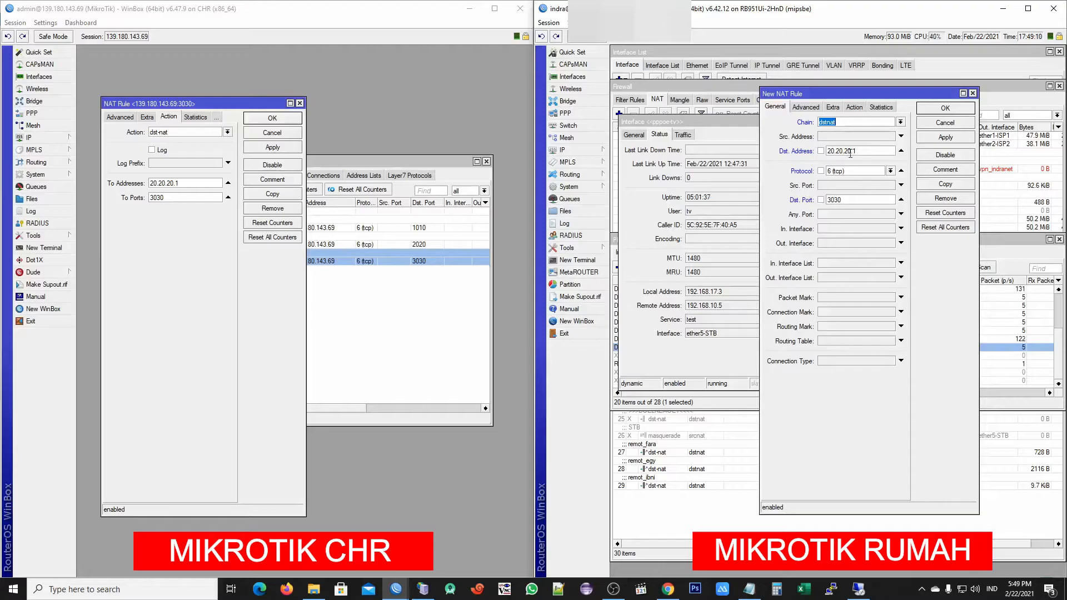
left_click_drag(871, 150, 822, 156)
left_click_drag(253, 100, 291, 103)
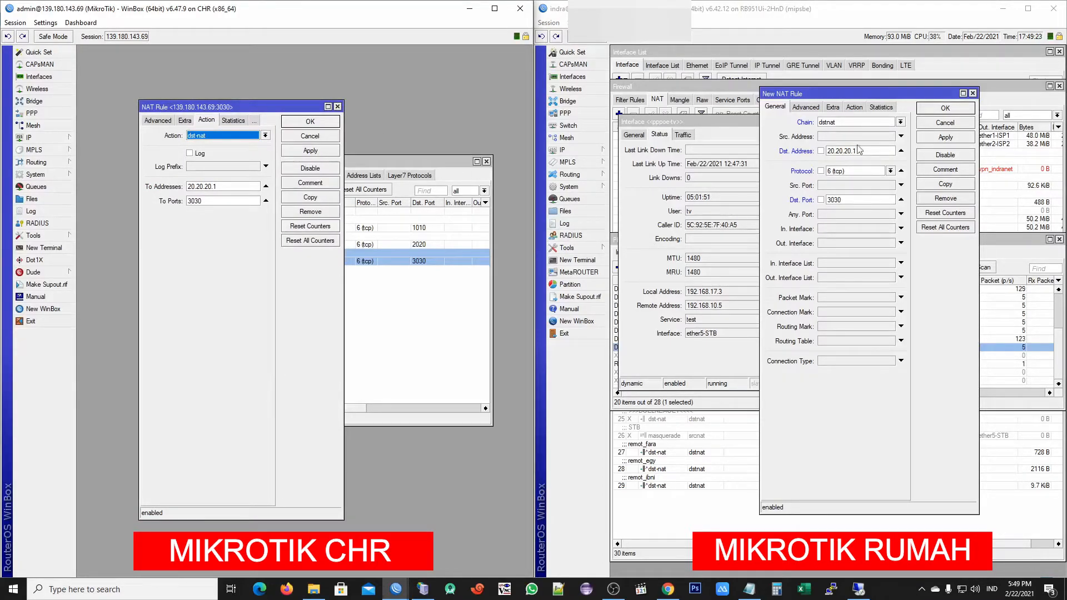
left_click(854, 107)
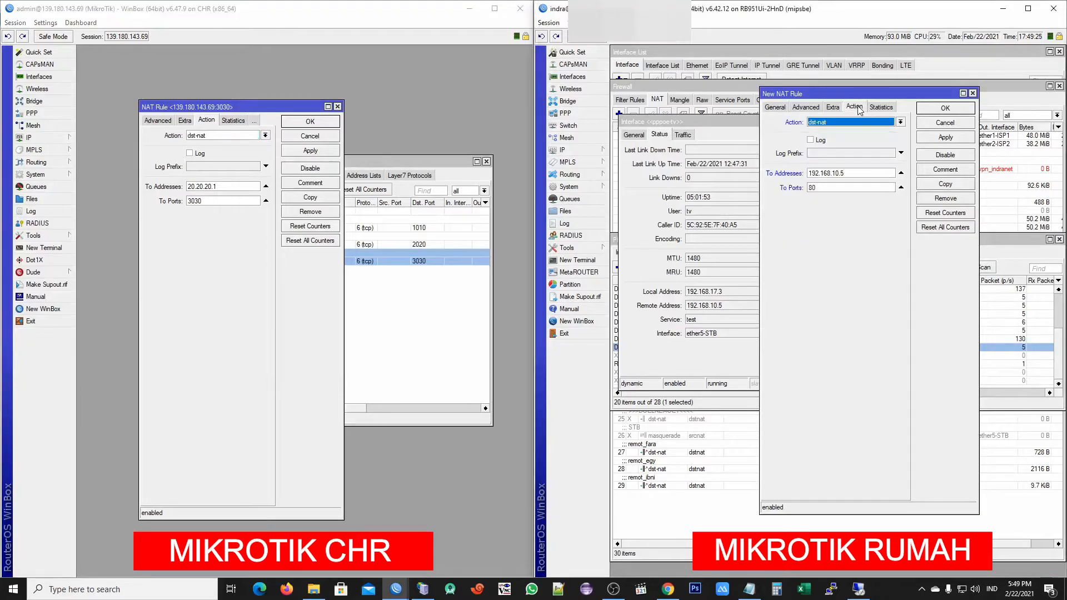
left_click_drag(852, 174, 808, 175)
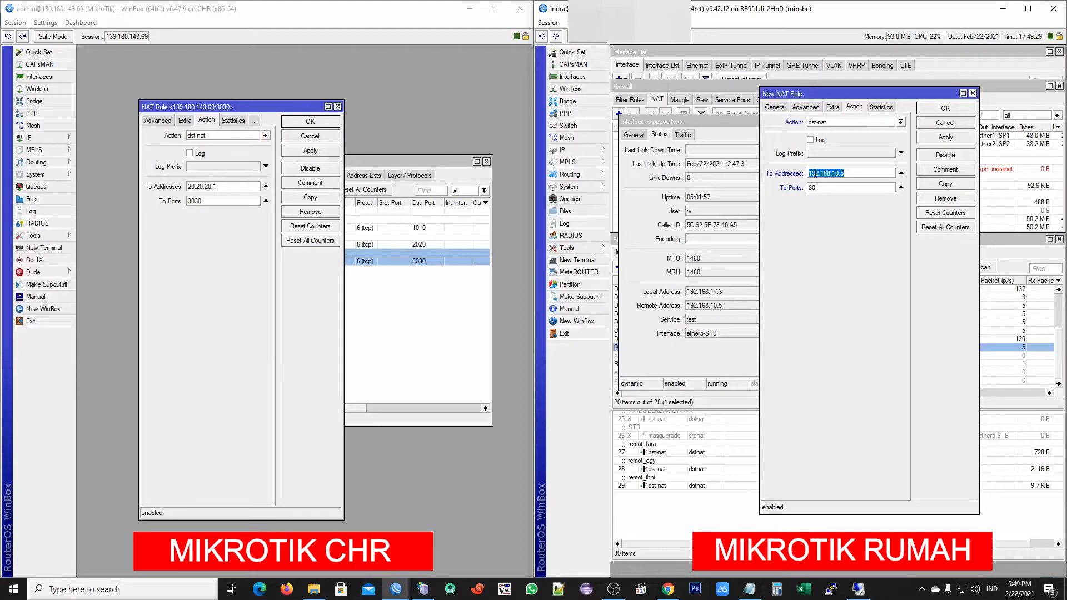
left_click(823, 174)
left_click_drag(810, 95, 873, 87)
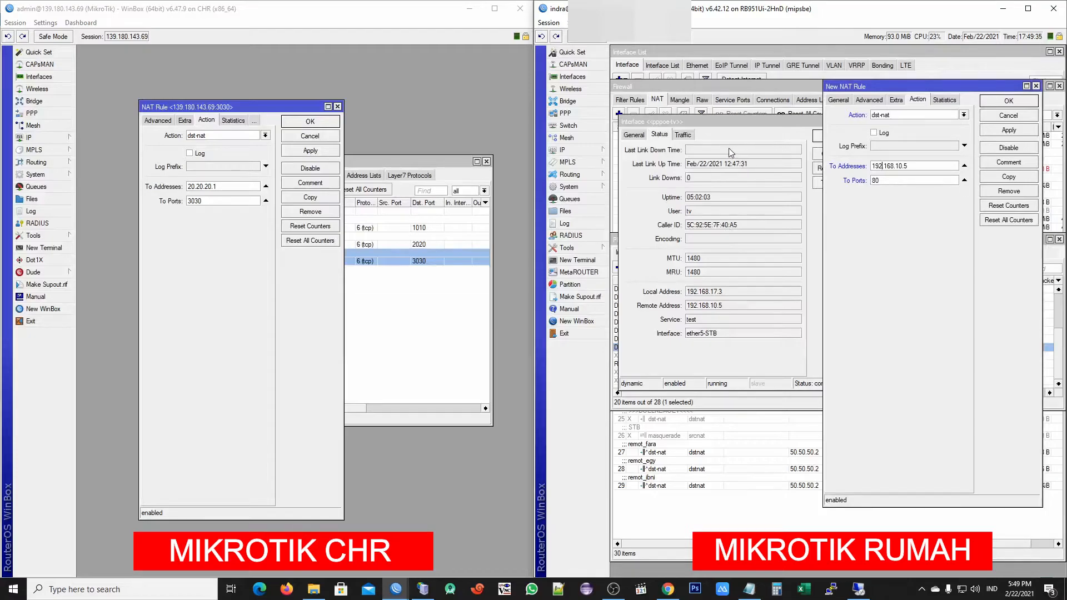
left_click_drag(725, 306, 692, 313)
left_click(912, 165)
Save the dst-nat rule, close the pppoe-tv and CHR rule windows, and switch to the VPS
left_click(1008, 101)
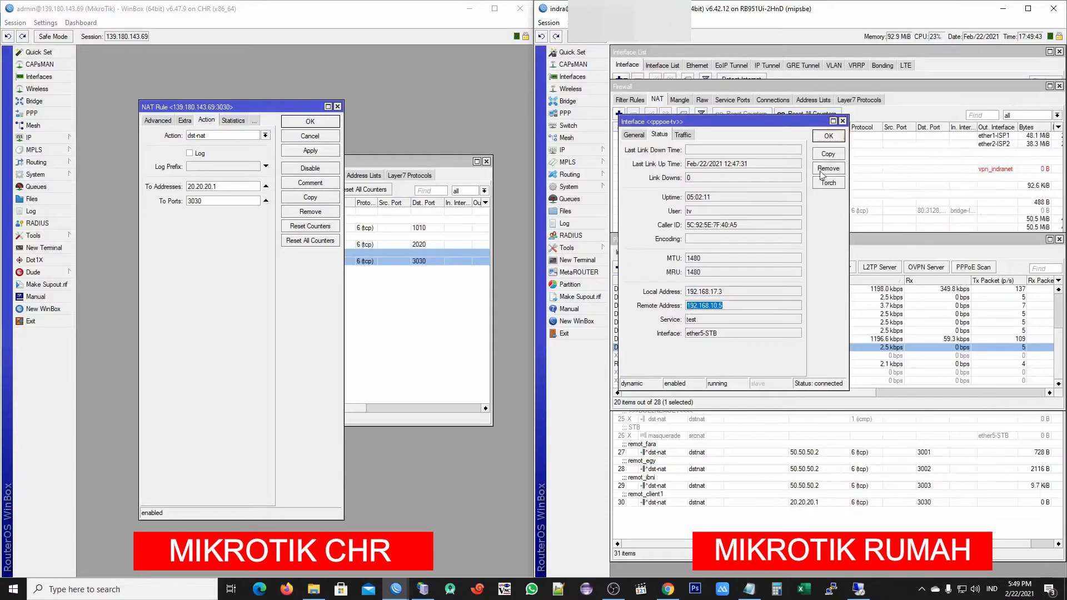
left_click(828, 136)
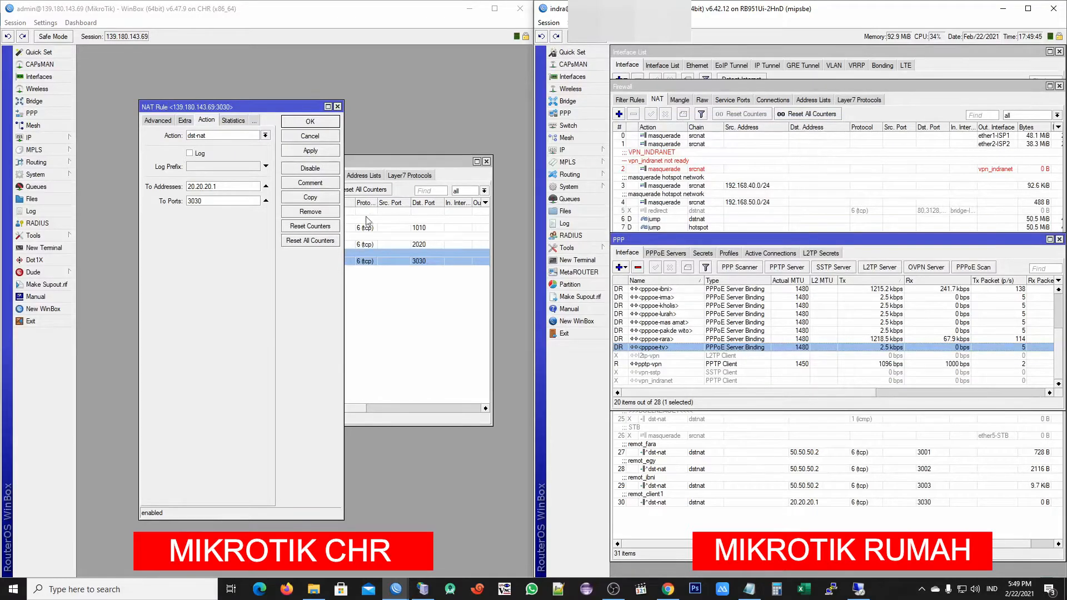
left_click(310, 121)
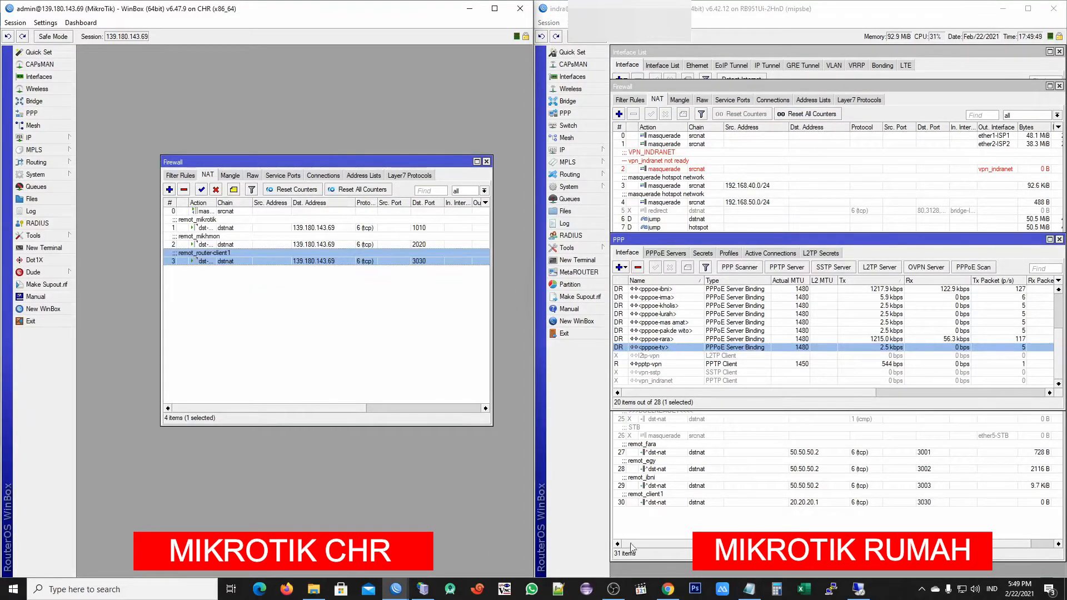
left_click(861, 593)
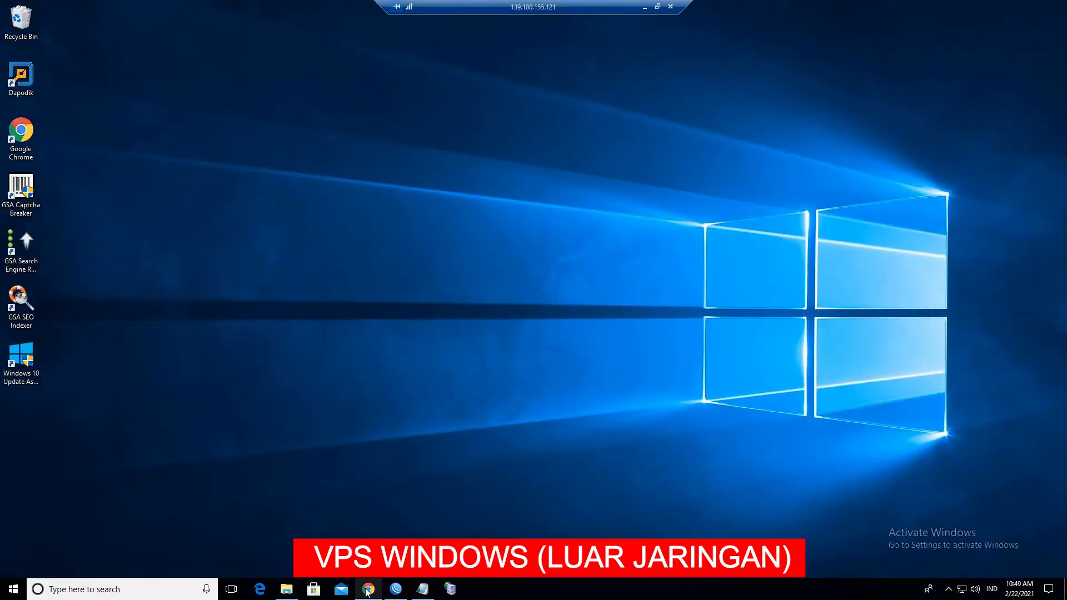
Load 139.180.143.69:3030 in the VPS browser using the CHR IP copied from WinBox
left_click(368, 590)
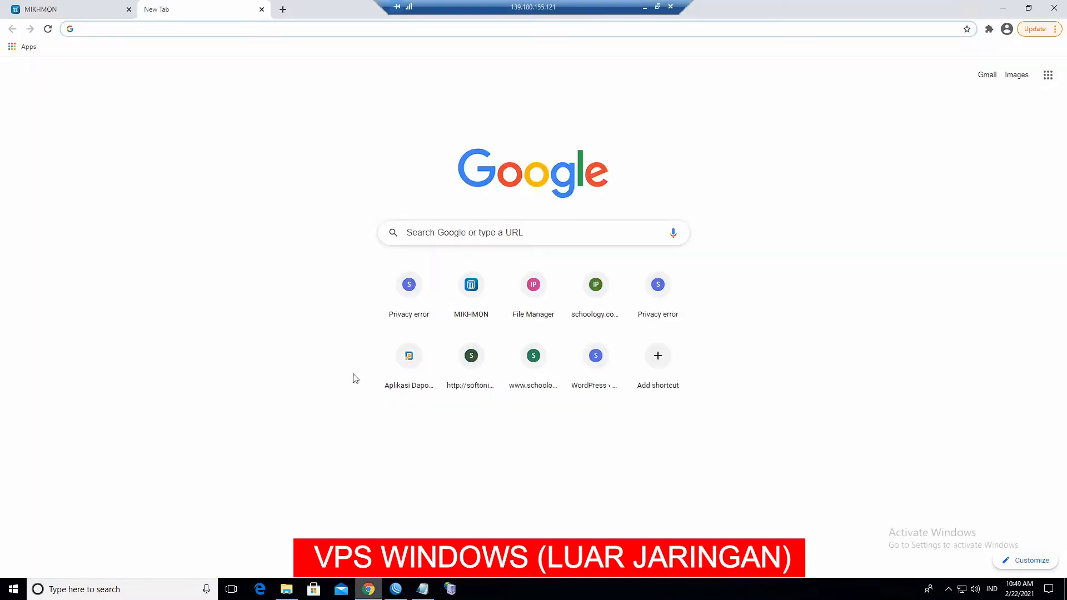
left_click(644, 8)
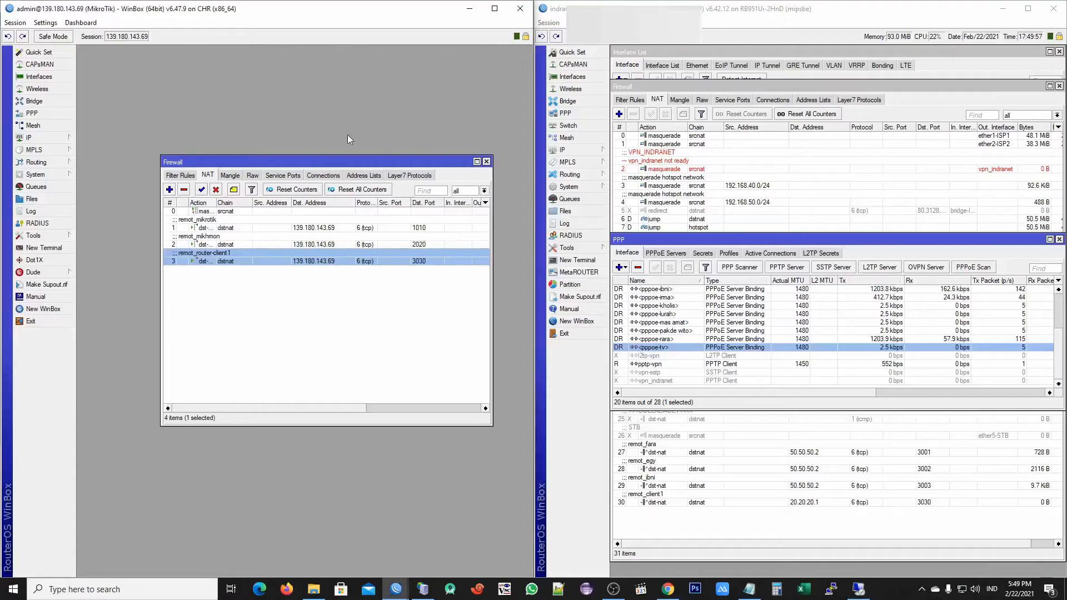
left_click_drag(137, 42, 149, 42)
right_click(143, 41)
left_click(153, 46)
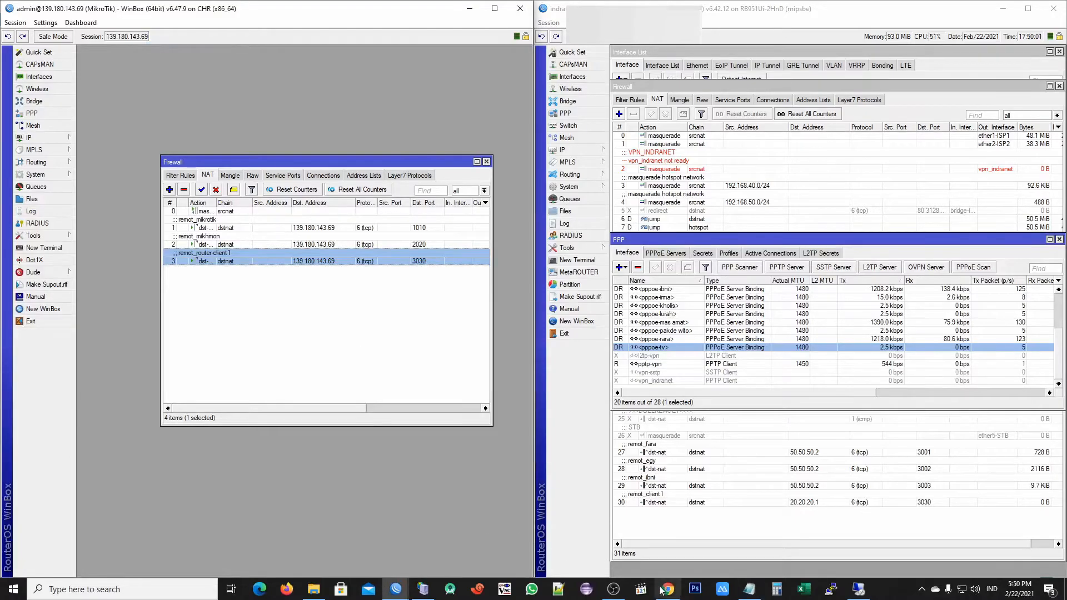
left_click(858, 589)
left_click(227, 28)
key("ctrl+v")
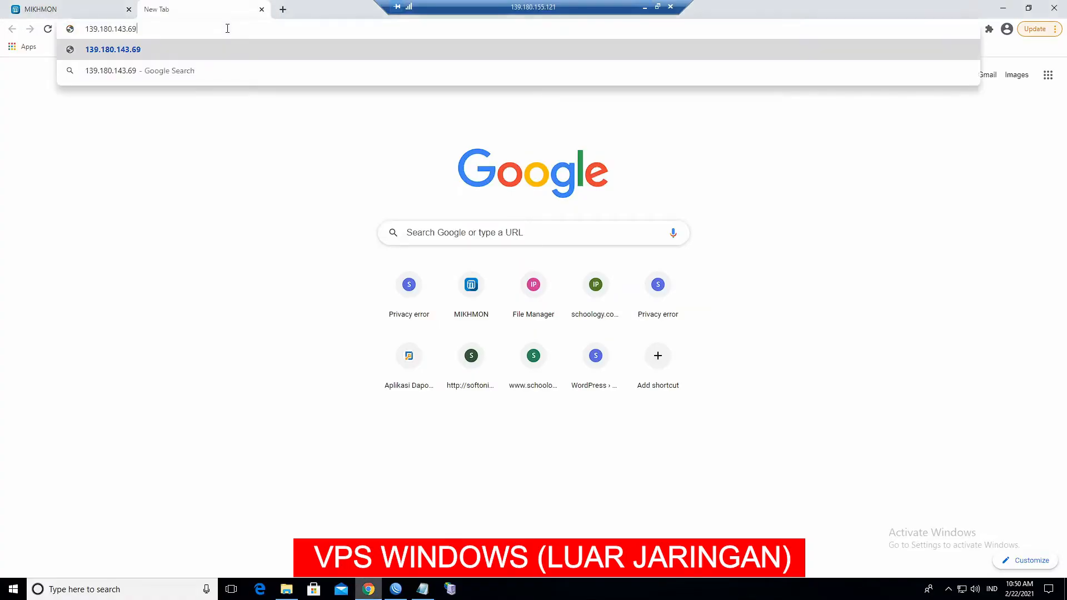
type(":3030")
key("Return")
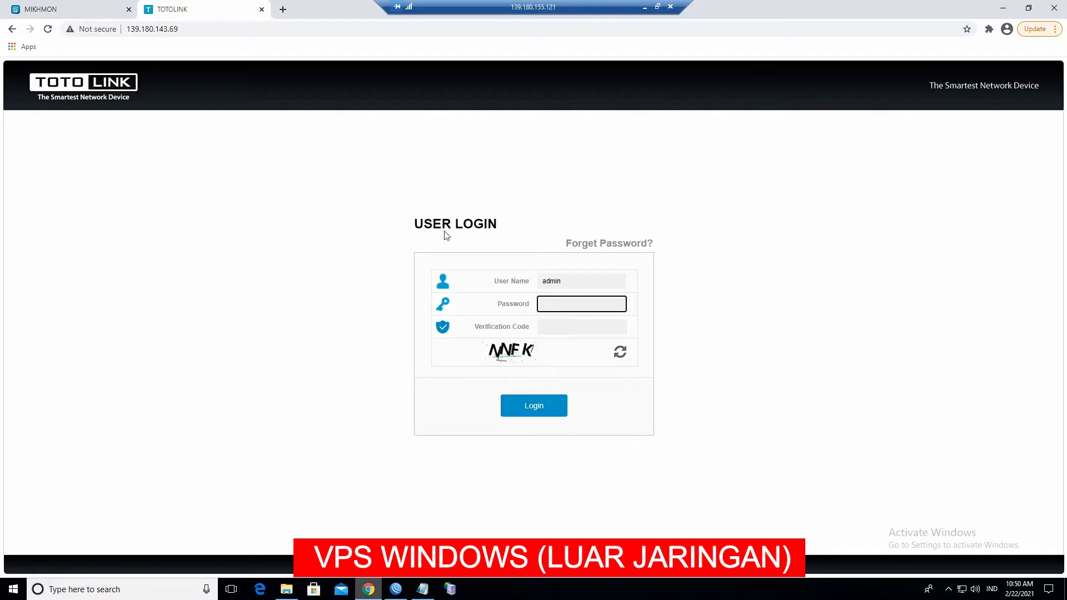
Enter the router password and verification code, then submit the TOTOLINK login
double_click(583, 301)
type("••••")
left_click(581, 355)
left_click(565, 329)
type("NNFK")
left_click(522, 407)
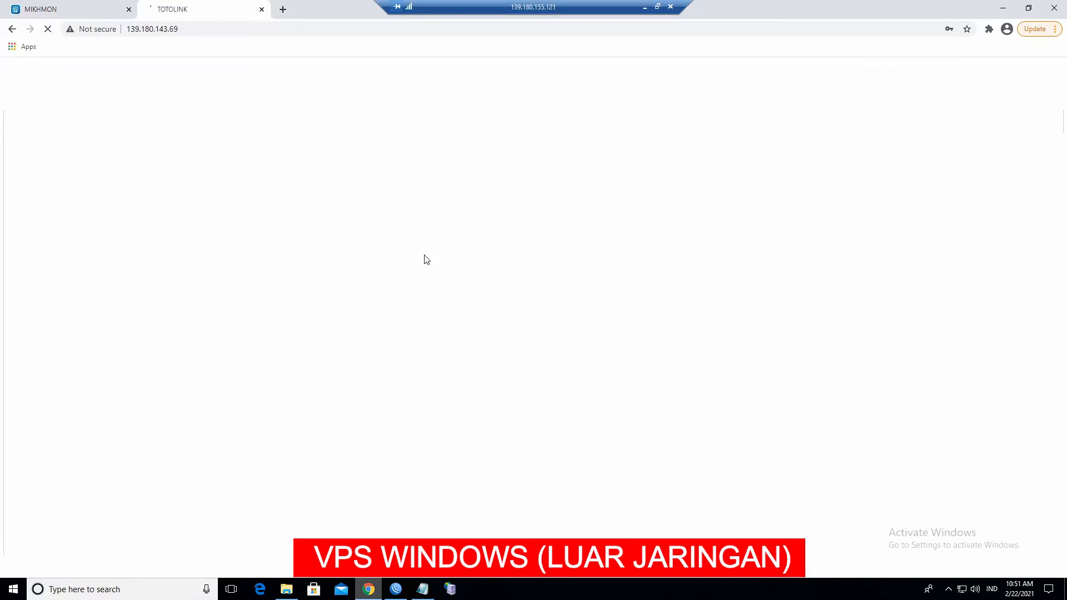
Check the full wizardset.htm address of the Easy Setup page, then return to the local desktop
left_click(253, 34)
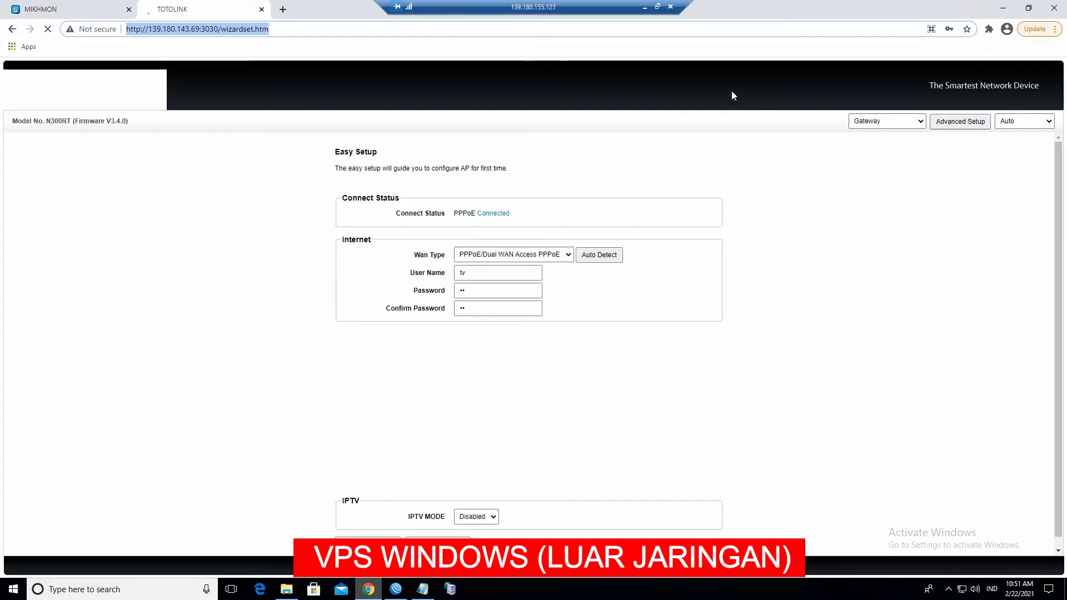
left_click(644, 10)
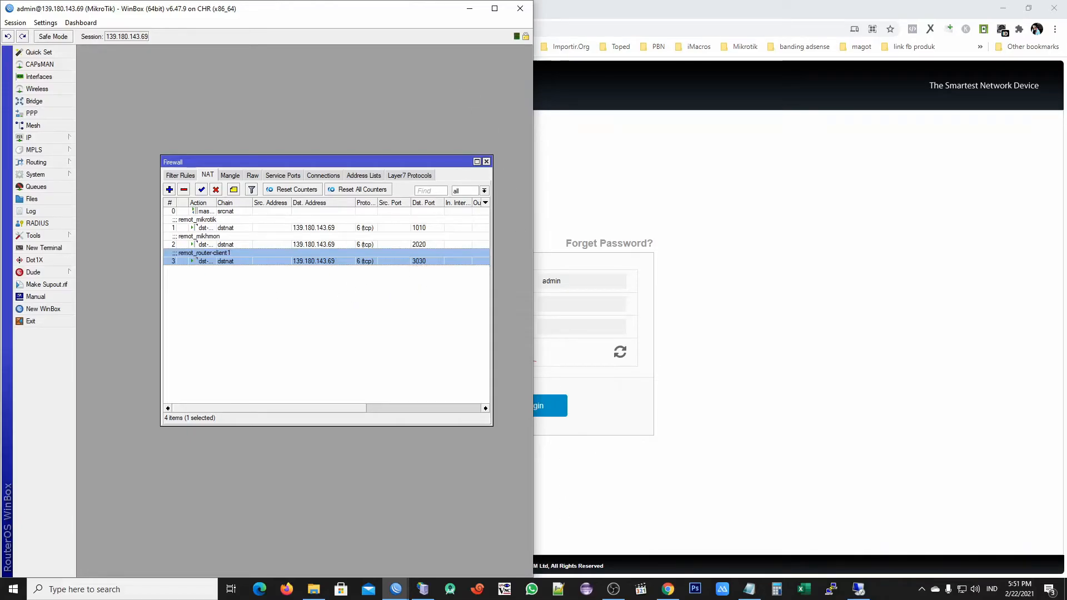
Bring the home router's WinBox window to the front, beside the CHR's NAT list
mouse_move(670, 589)
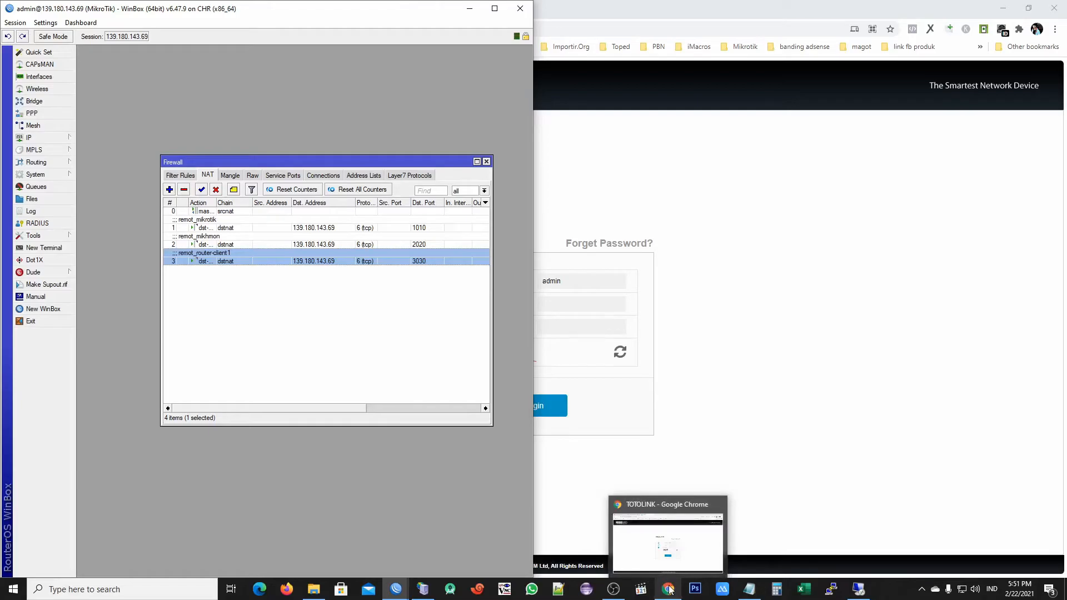
mouse_move(396, 589)
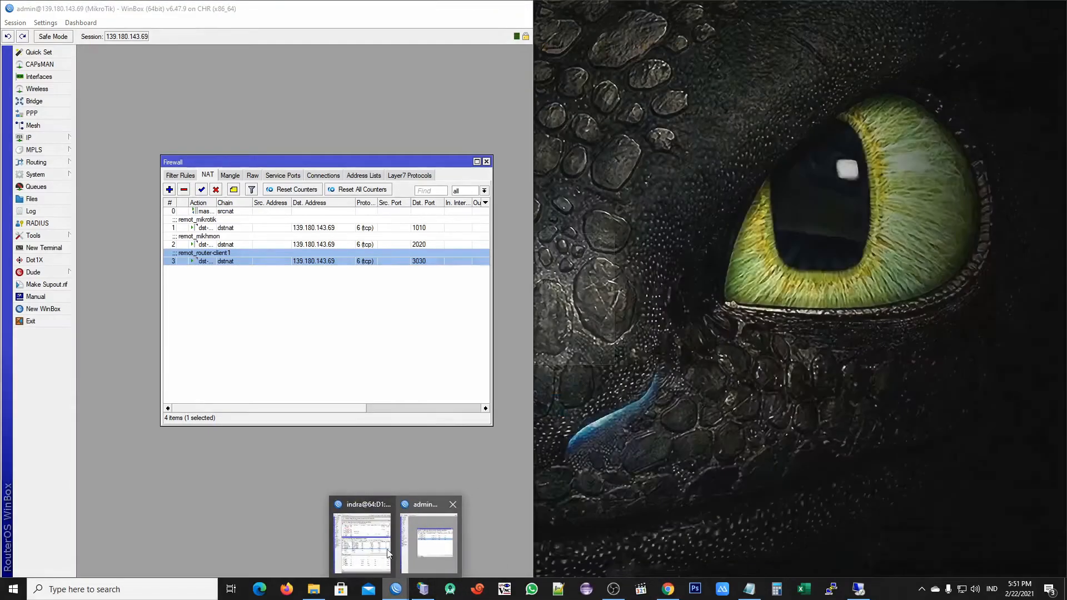
left_click(390, 554)
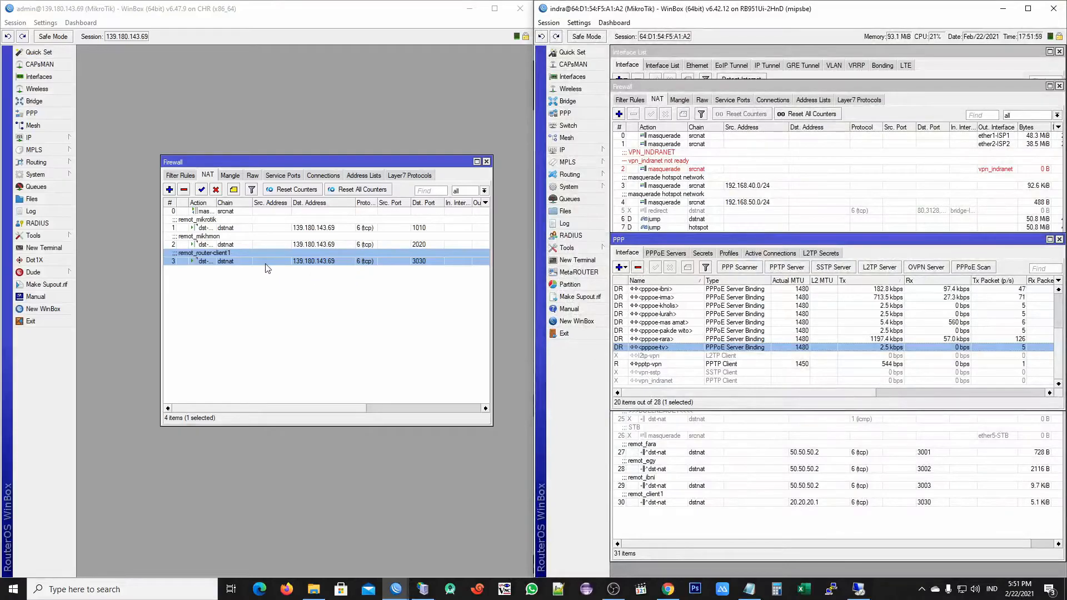
left_click(665, 365)
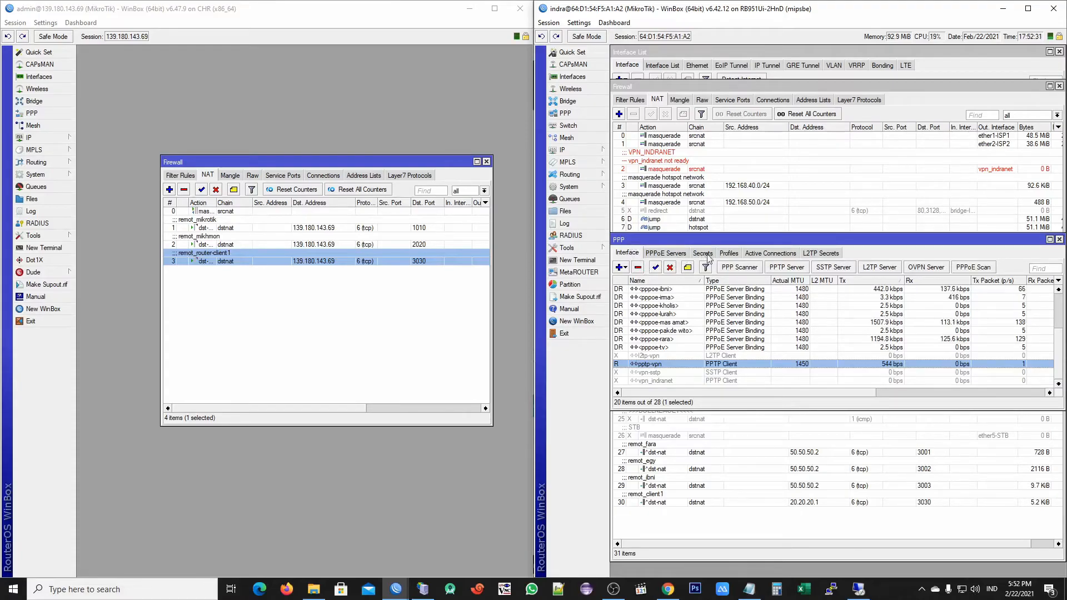
Open the PPP Profiles list and inspect the down speed profile's remote address hs-pool-8
left_click(730, 254)
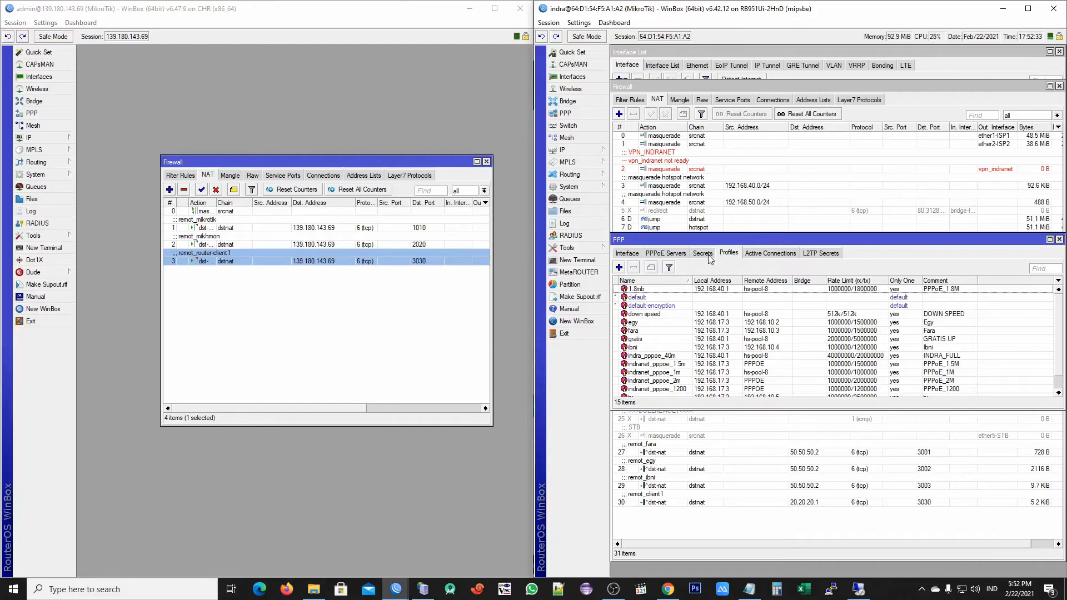
left_click(709, 256)
left_click(728, 255)
double_click(757, 315)
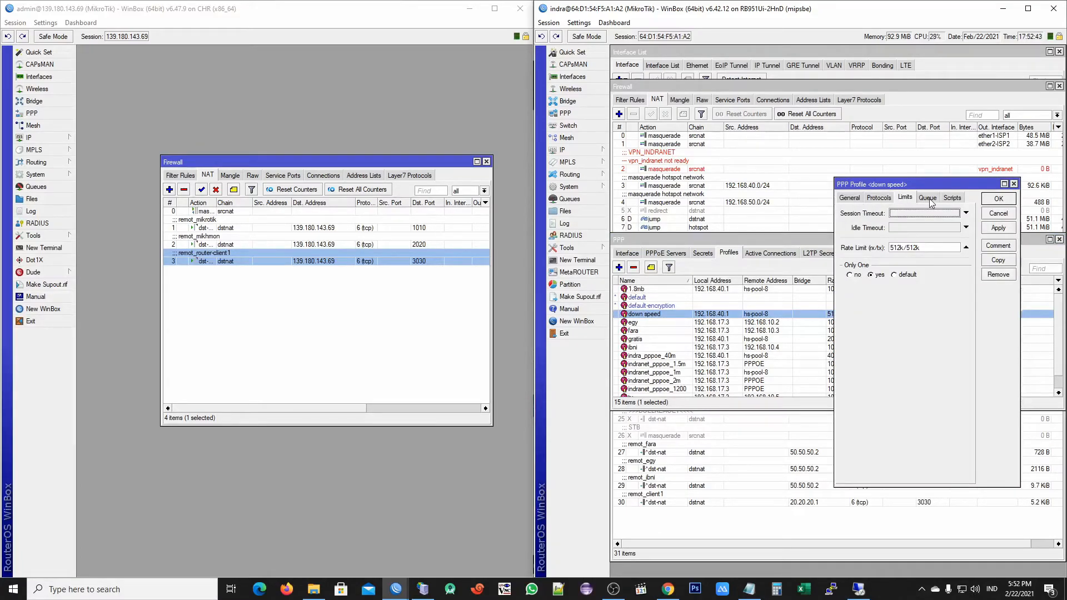
left_click(927, 199)
left_click(879, 199)
left_click(851, 199)
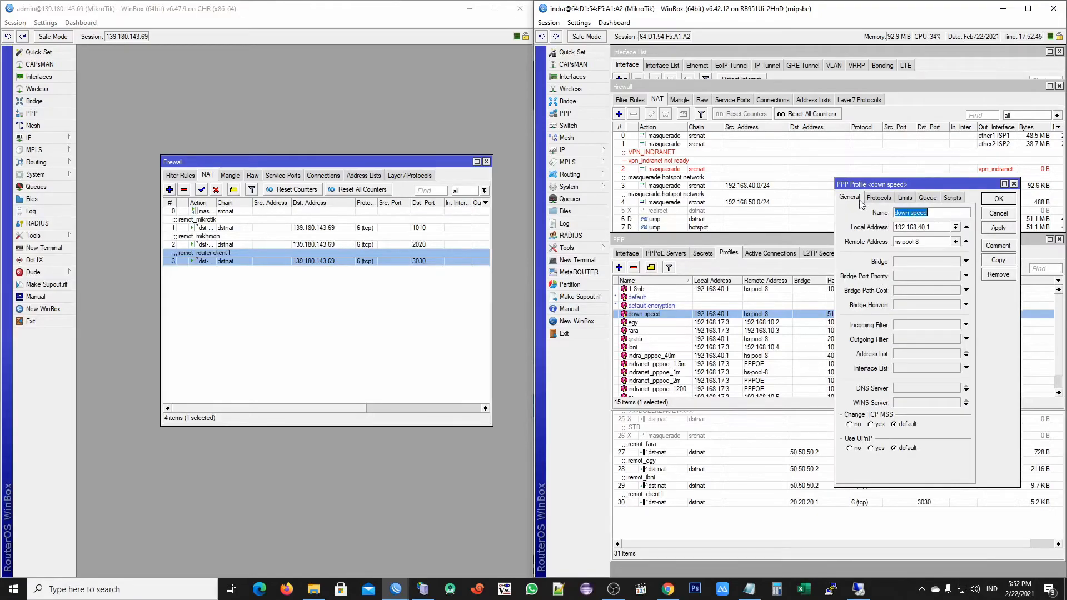
left_click_drag(923, 244, 884, 245)
left_click(926, 243)
left_click(1014, 185)
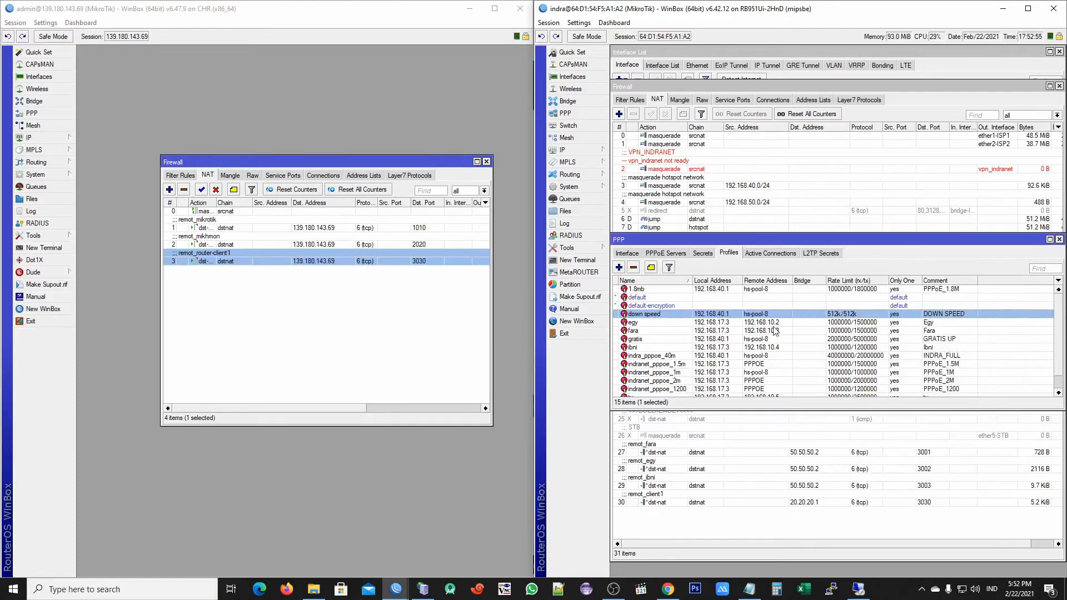
Confirm the tv profile assigns remote address 192.168.10.5 and local 192.168.17.3
scroll(735, 339, "down", 1)
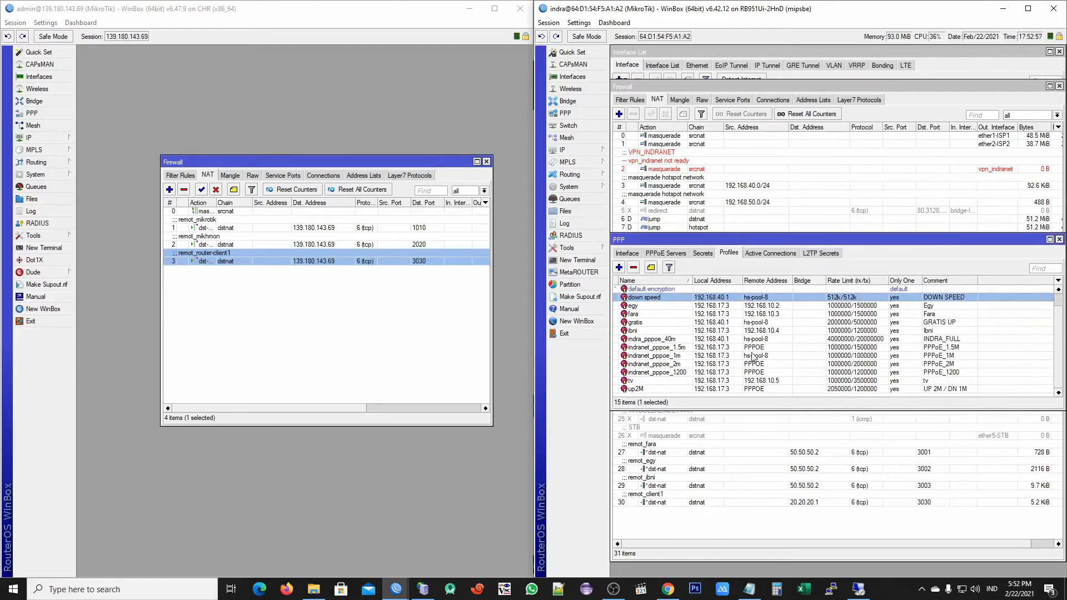
double_click(773, 381)
left_click(937, 242)
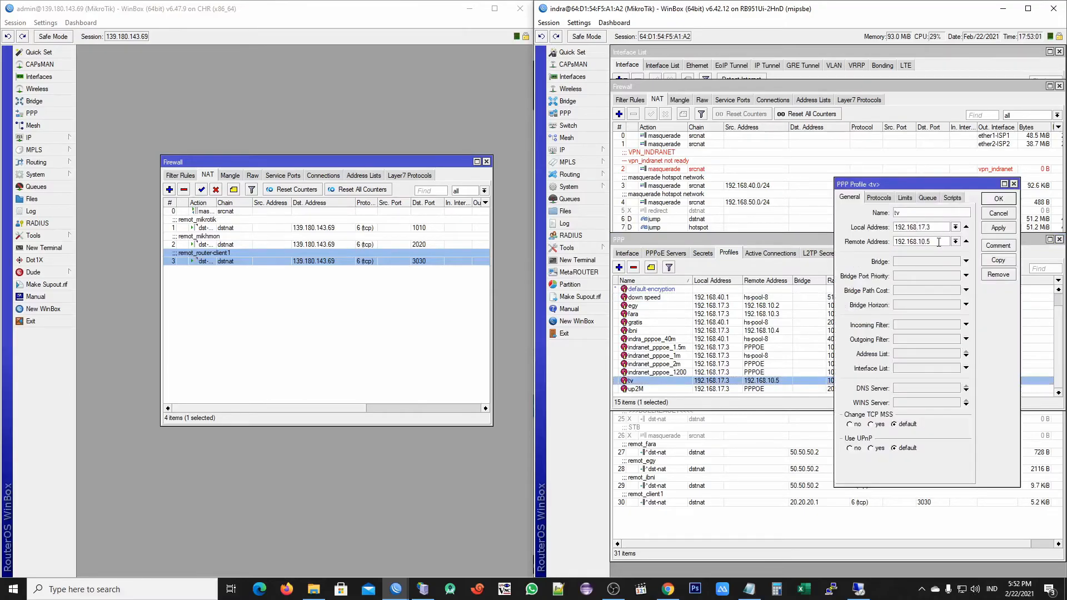
left_click_drag(918, 243, 929, 244)
left_click(934, 229)
double_click(909, 243)
left_click(956, 241)
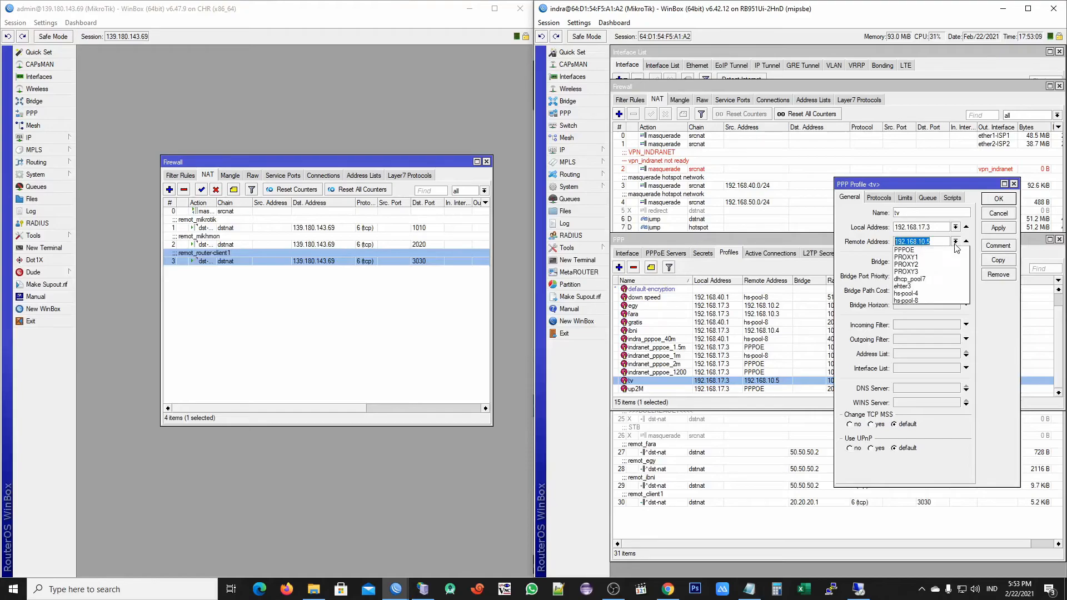
left_click(909, 182)
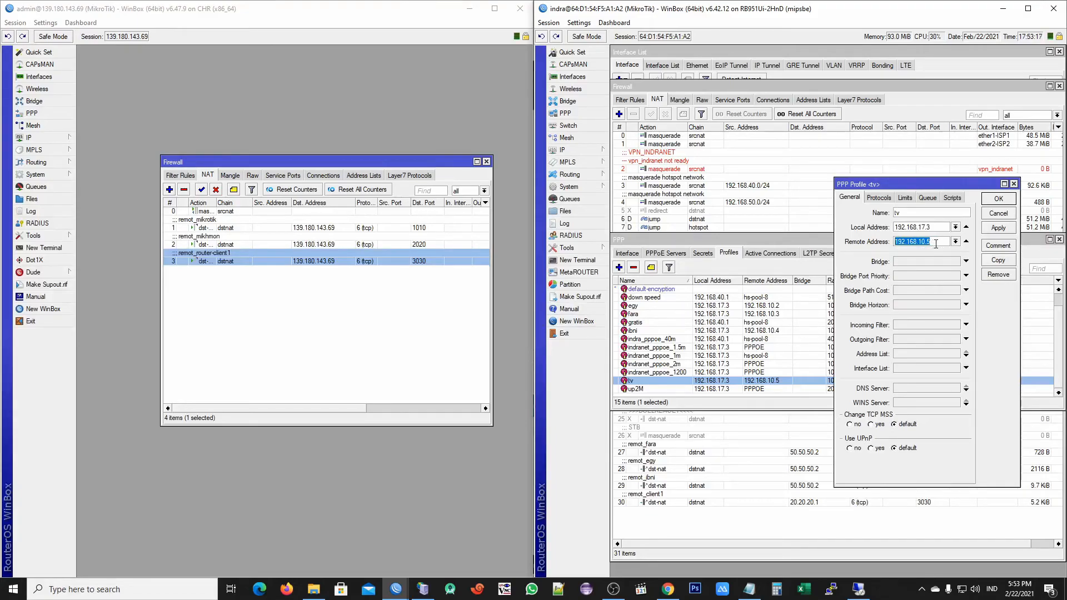
left_click(1013, 184)
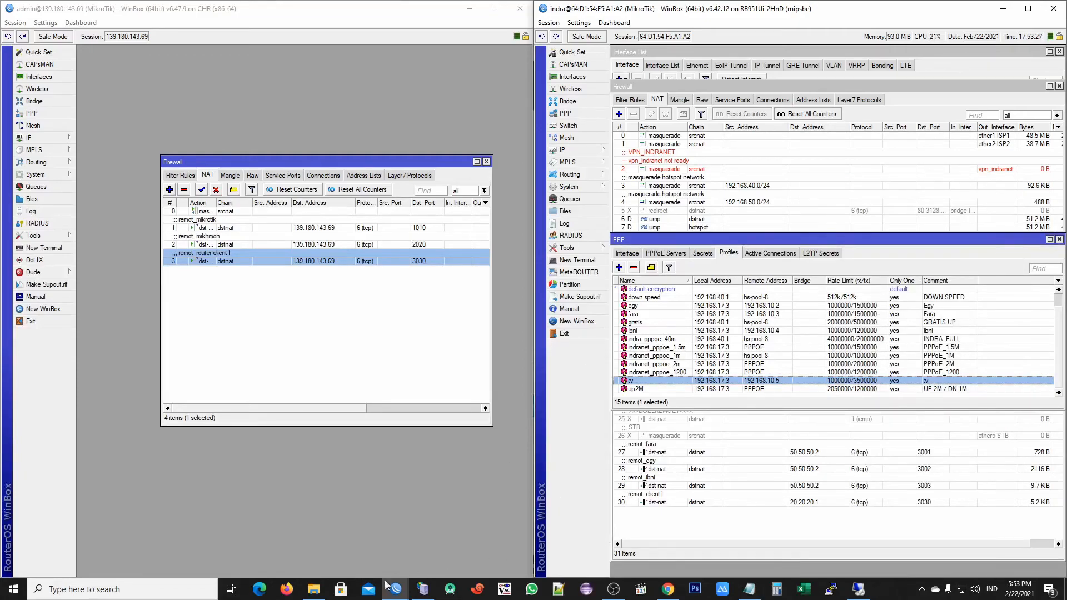
On the VPS, dismiss Chrome's save-password prompt and open TOTOLINK's Advanced Setup
left_click(858, 589)
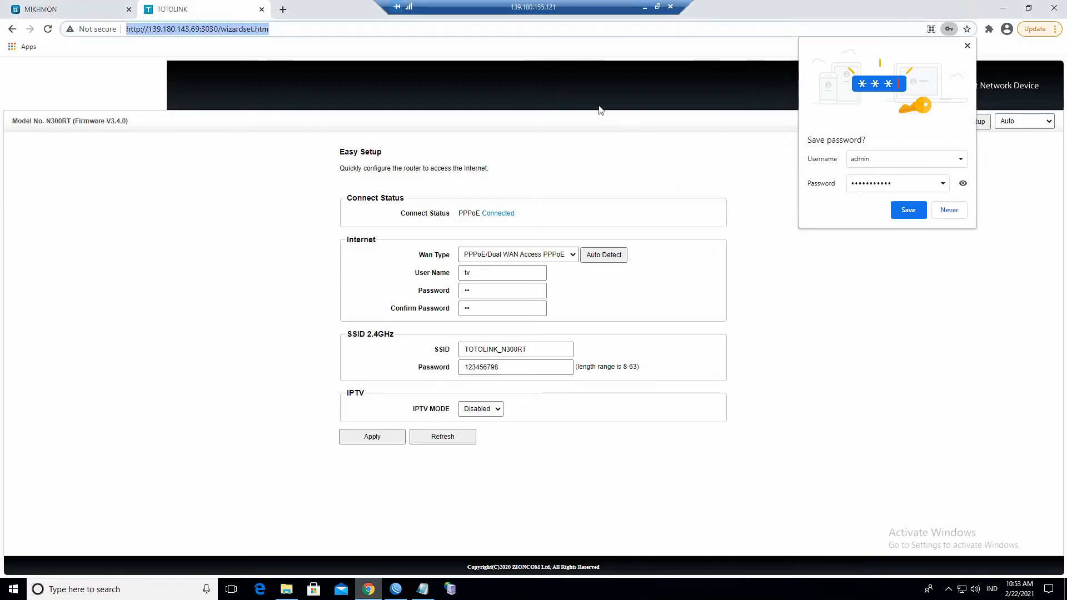
left_click(967, 45)
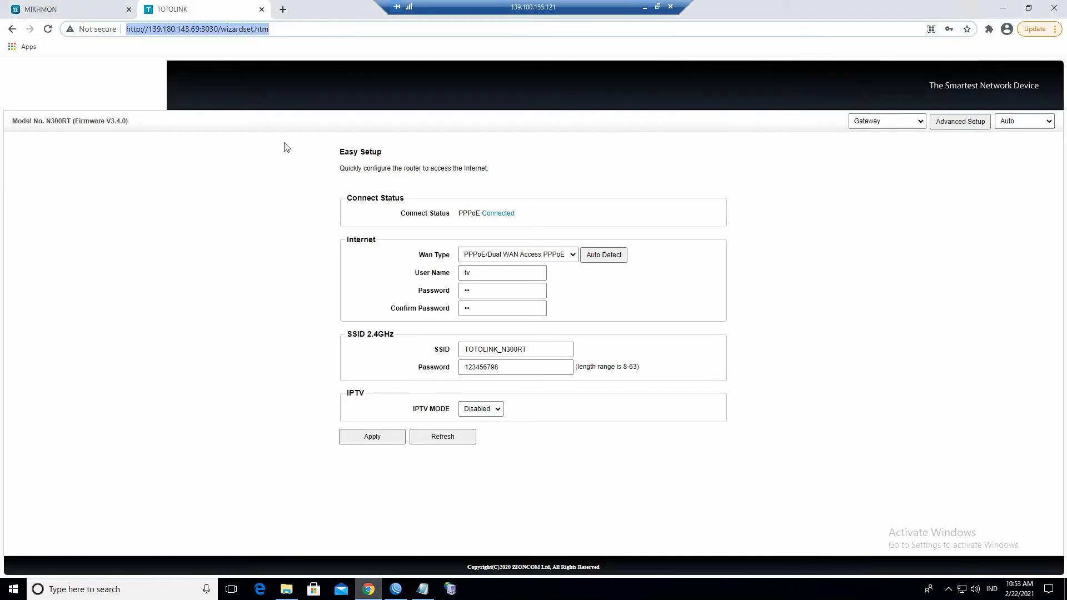
left_click(965, 123)
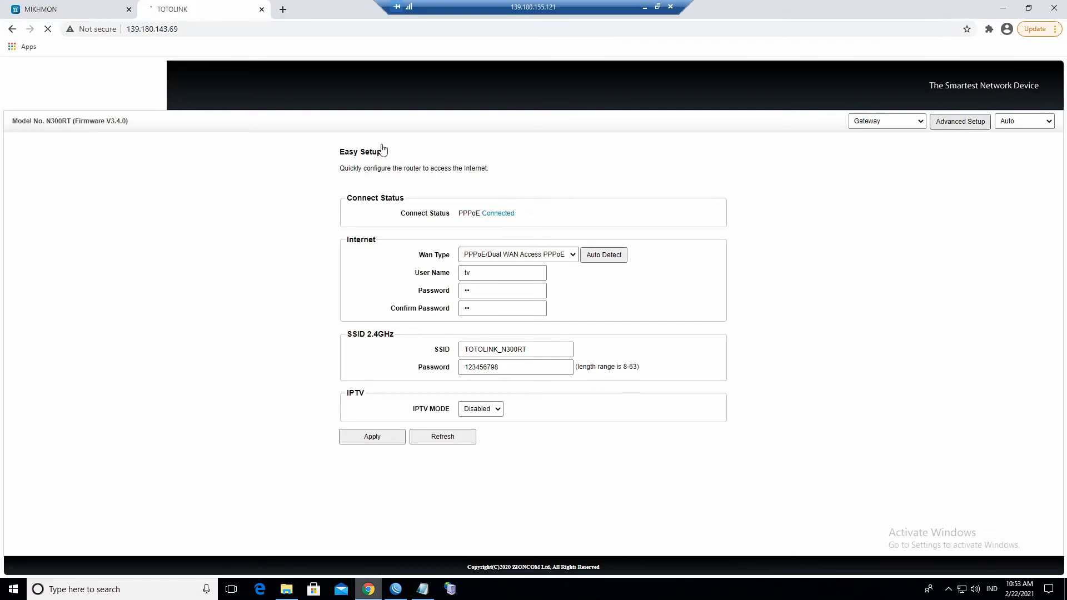